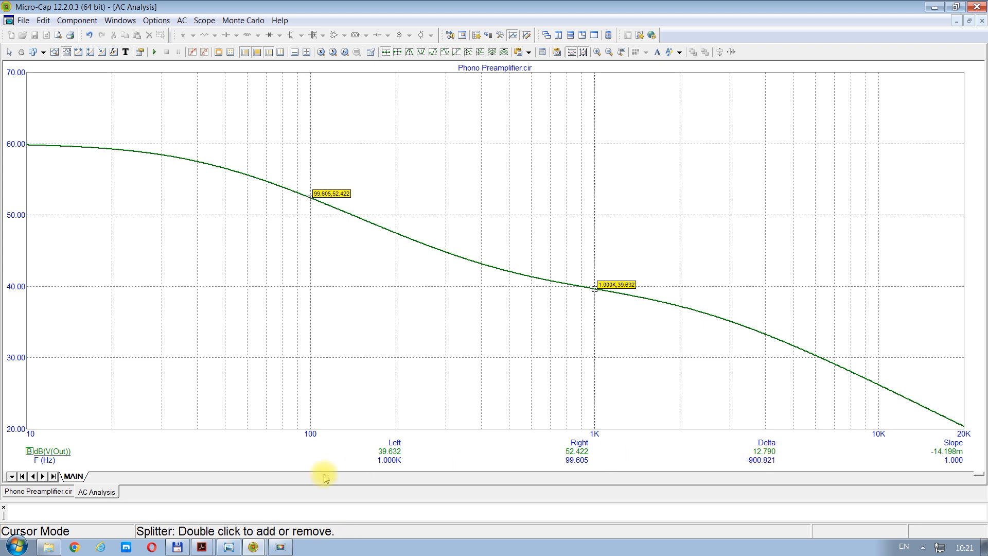
Step: Consult the RIAA level table in the photo viewer, and move the Micro-Cap gain curve's right cursor to about 400 Hz
click(229, 549)
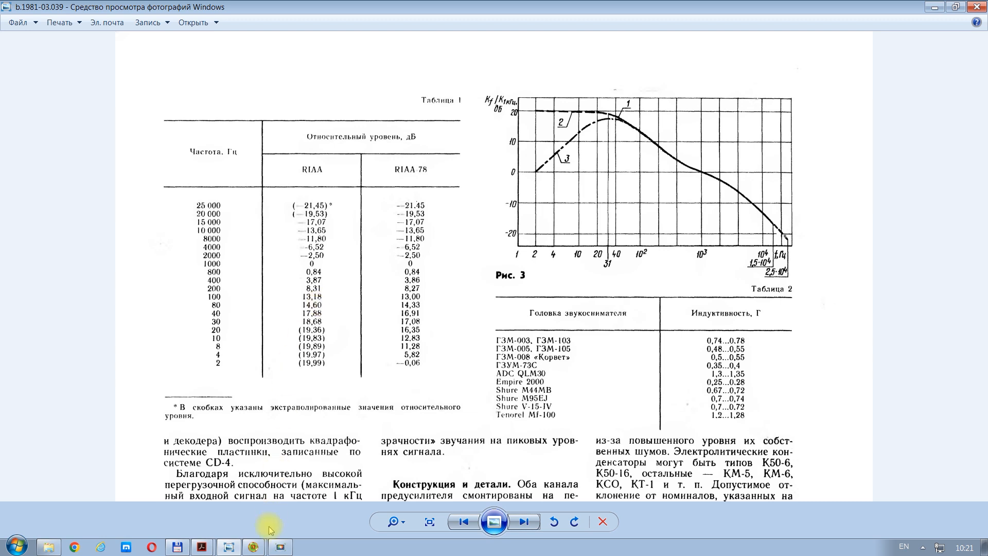
mouse_move(254, 549)
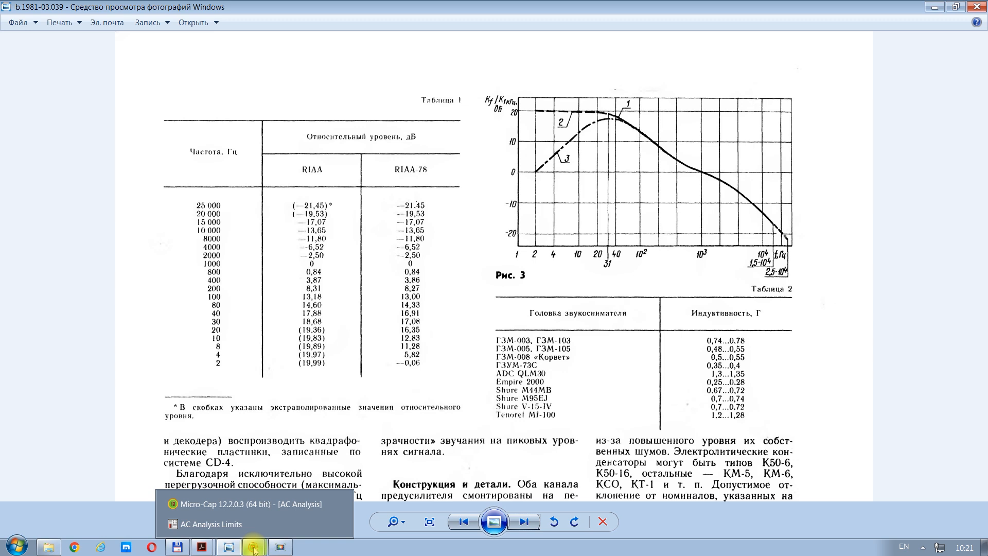
click(252, 506)
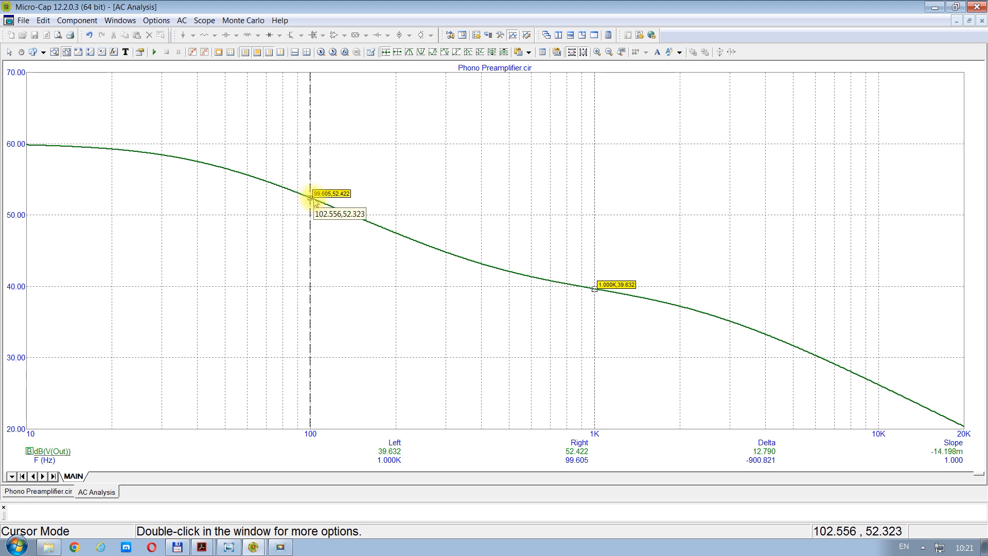
drag(310, 198, 481, 258)
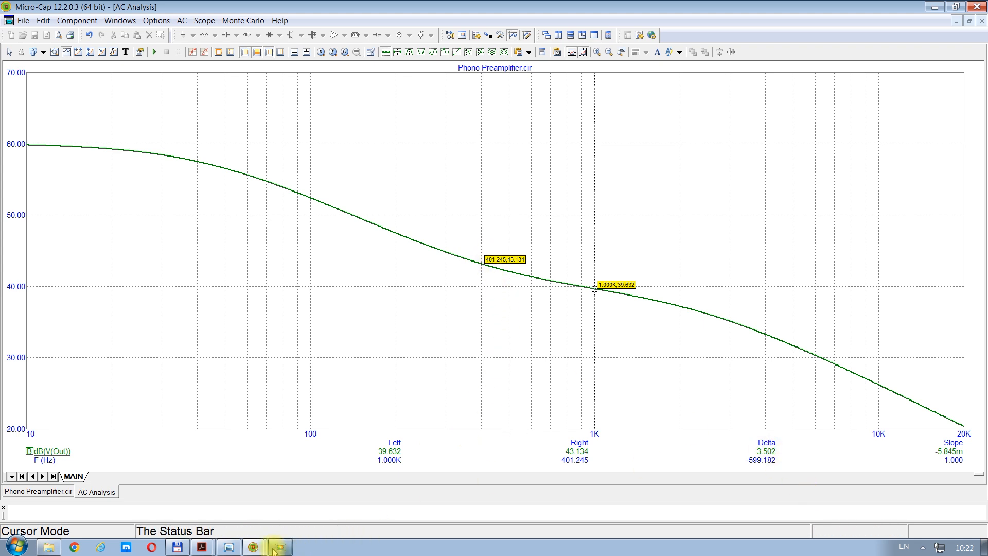
Step: Measure the Micro-Cap gain curve at about 200 Hz and compare it with the scanned RIAA level table
click(228, 549)
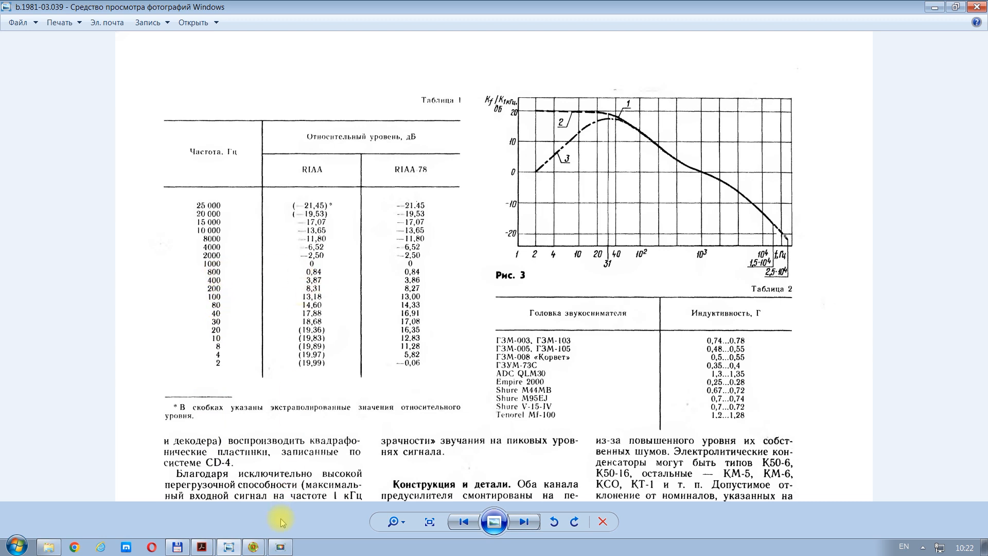
click(254, 548)
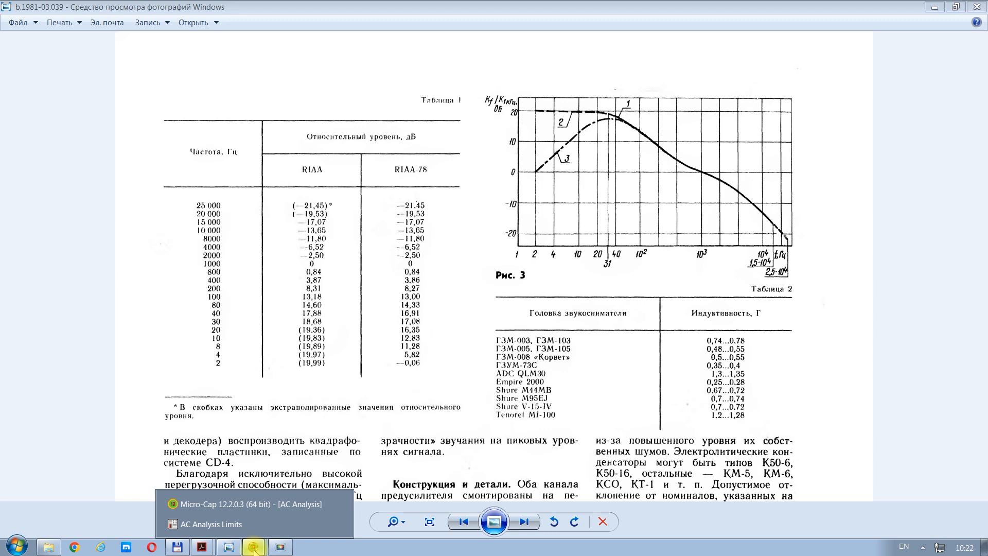
click(251, 507)
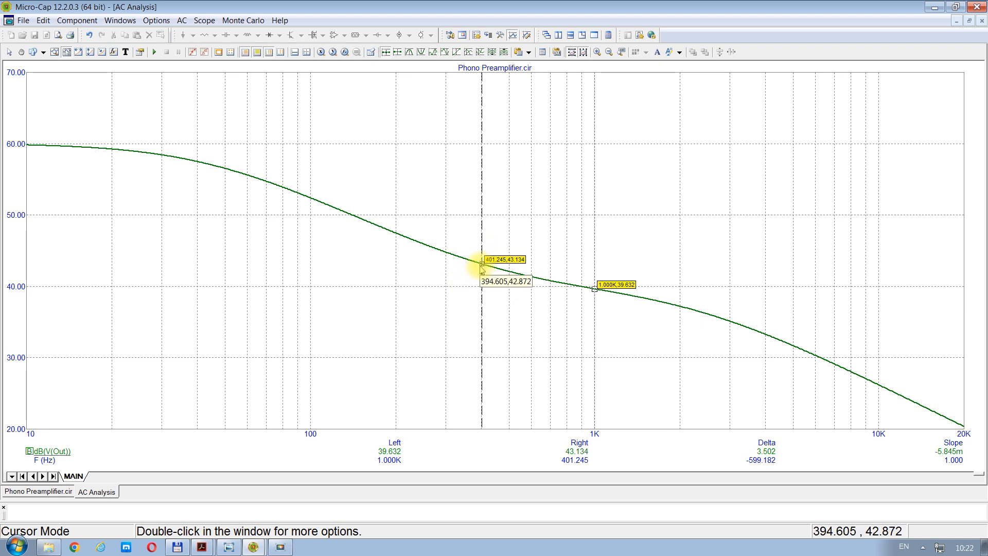
drag(483, 263, 397, 229)
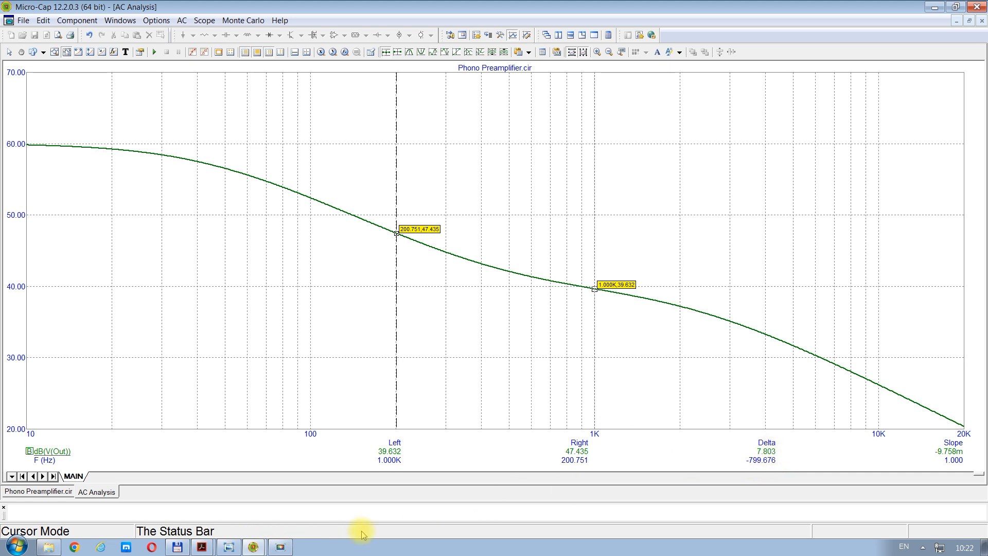
click(228, 549)
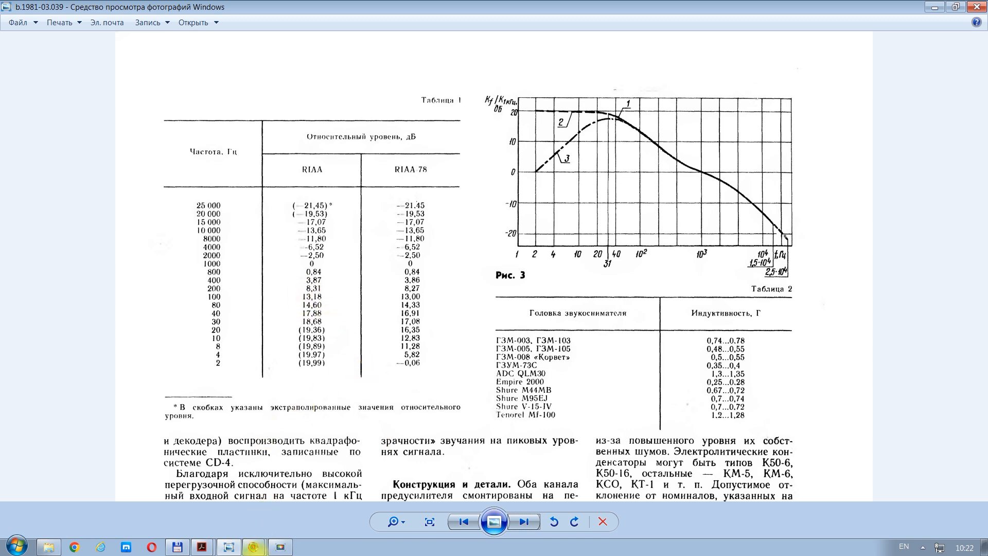
mouse_move(256, 550)
click(251, 504)
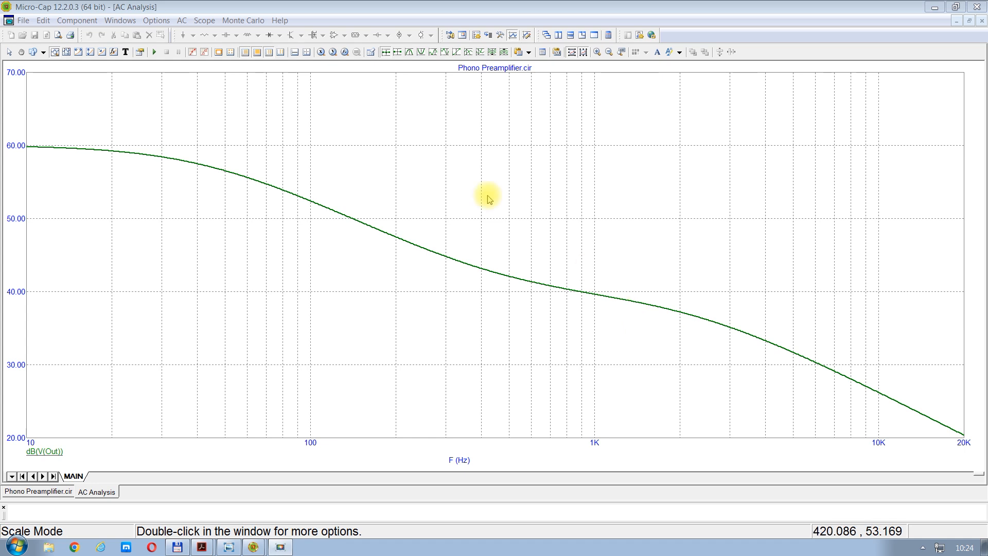
Step: Save the dB(V(Out)) vs. F waveform to the waveform buffer under its default label
click(202, 20)
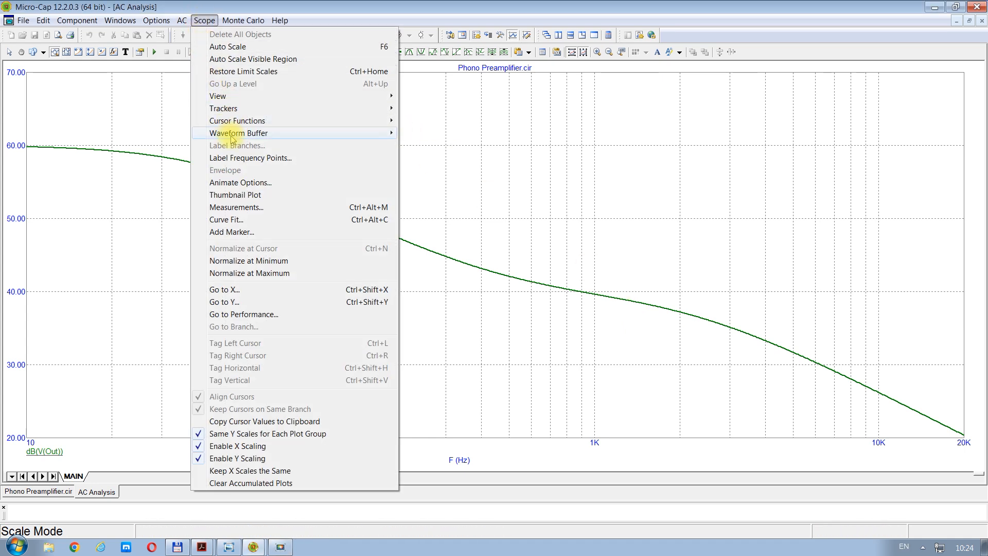
mouse_move(235, 133)
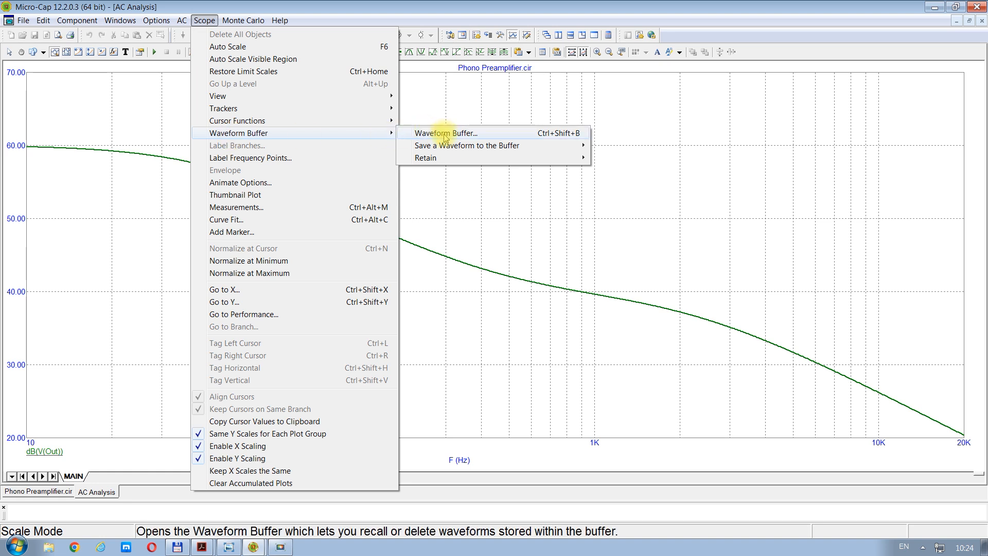
mouse_move(445, 147)
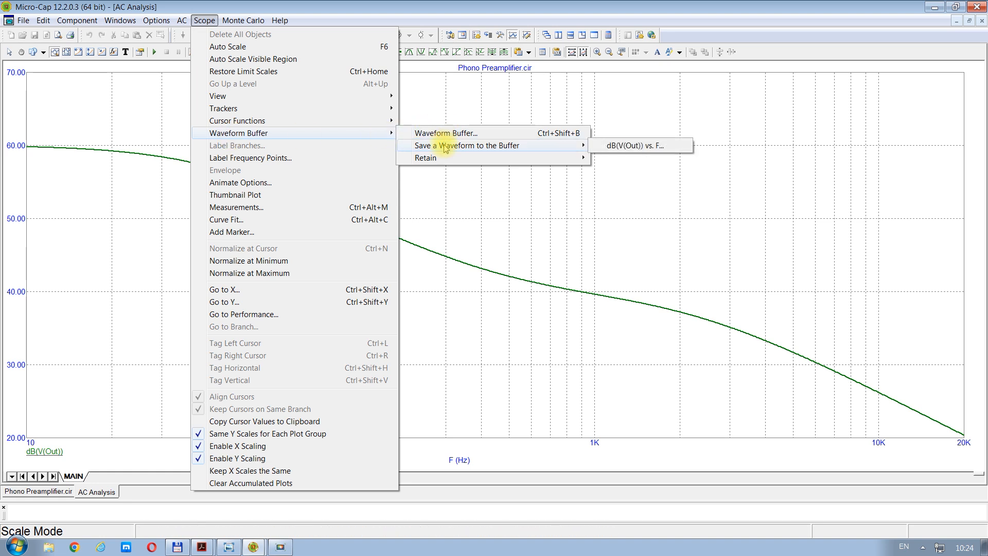
click(650, 148)
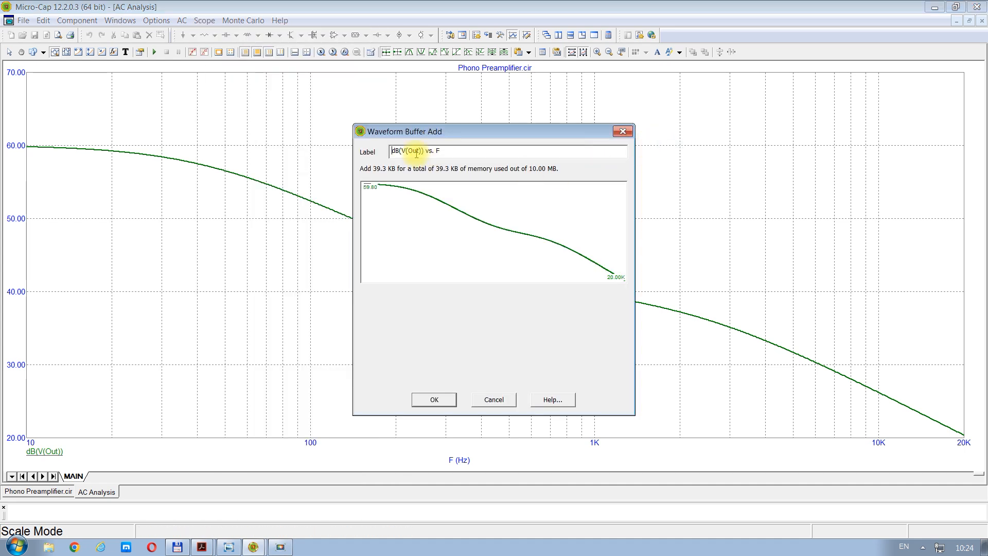
click(434, 400)
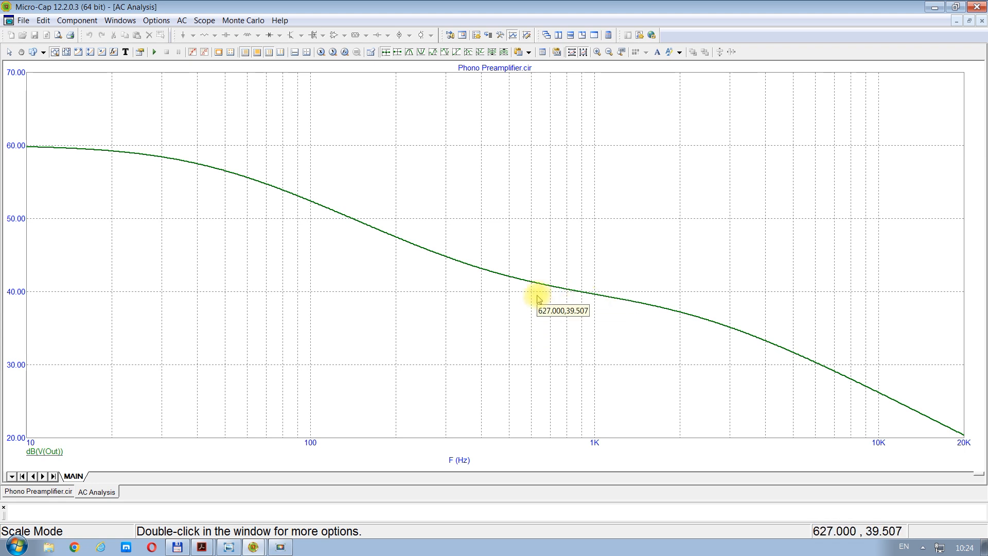
Step: Measure the gain curve with the left cursor at about 1 kHz and close the AC analysis
key(F8)
click(29, 144)
drag(30, 144, 595, 248)
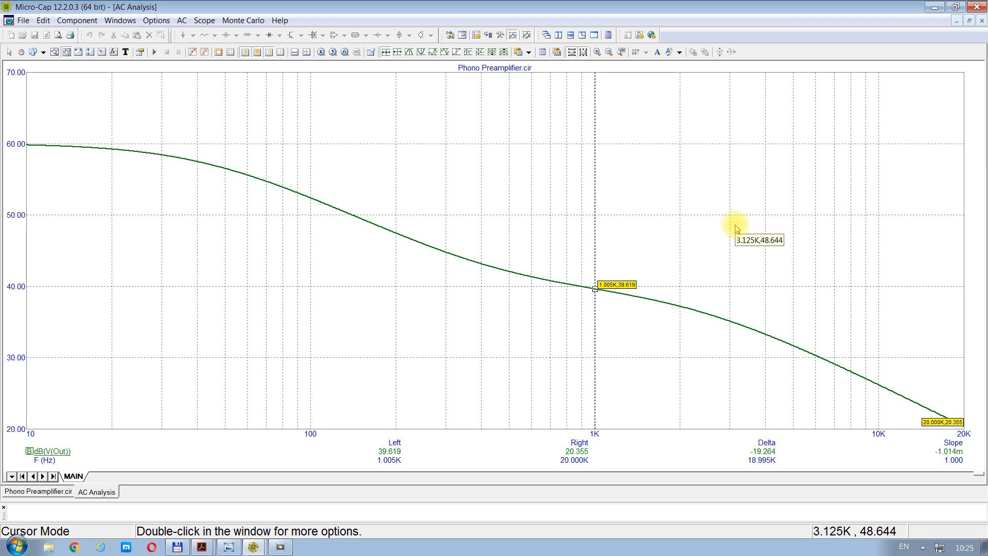
click(981, 20)
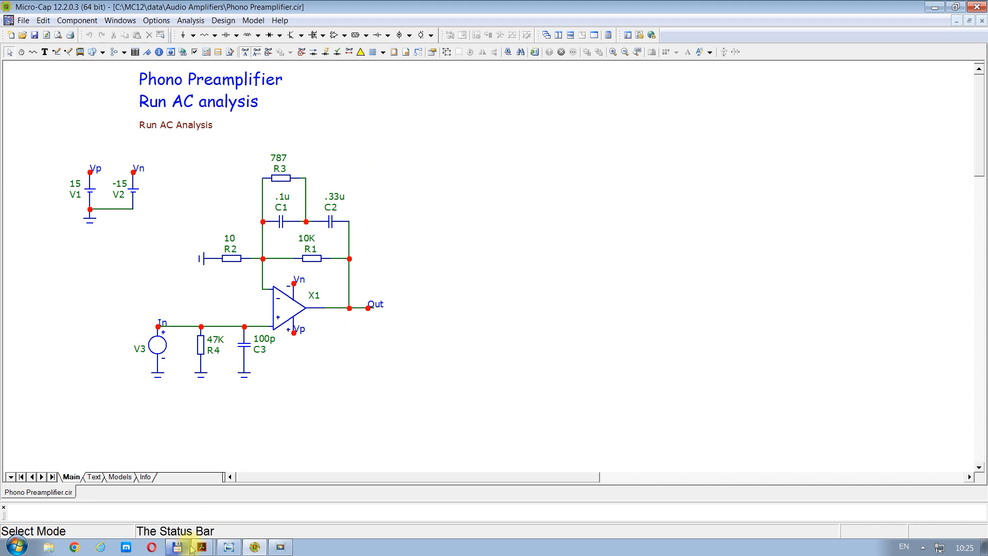
Step: Examine the equalization networks in Fig. 1 of Lipshitz_on_RIAA_JAES.pdf in Acrobat, and return to the Micro-Cap schematic
mouse_move(202, 549)
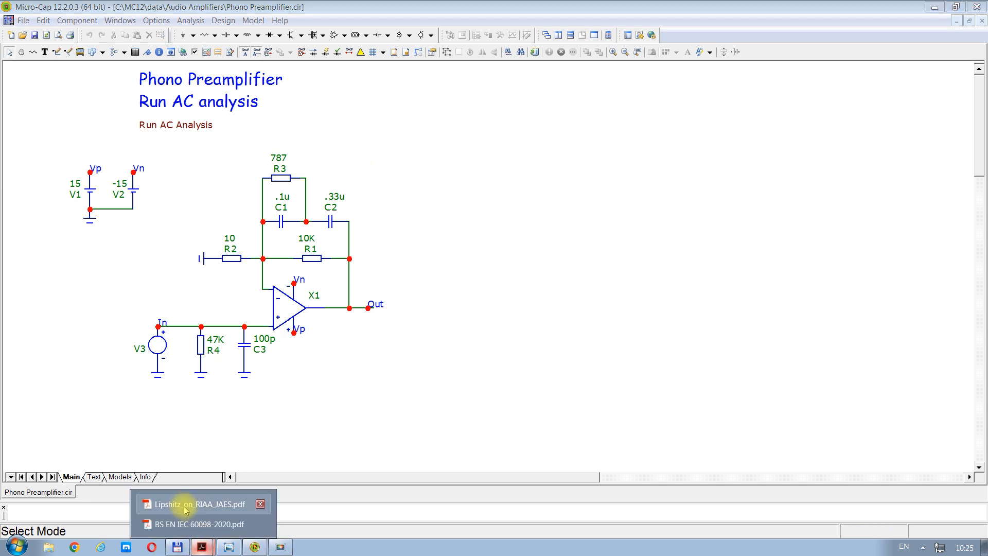
click(188, 504)
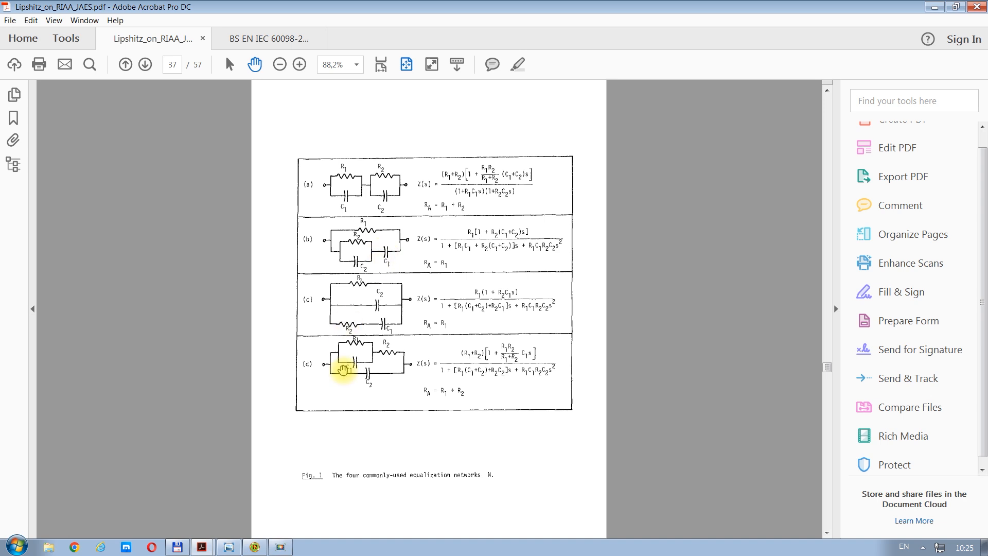
click(257, 547)
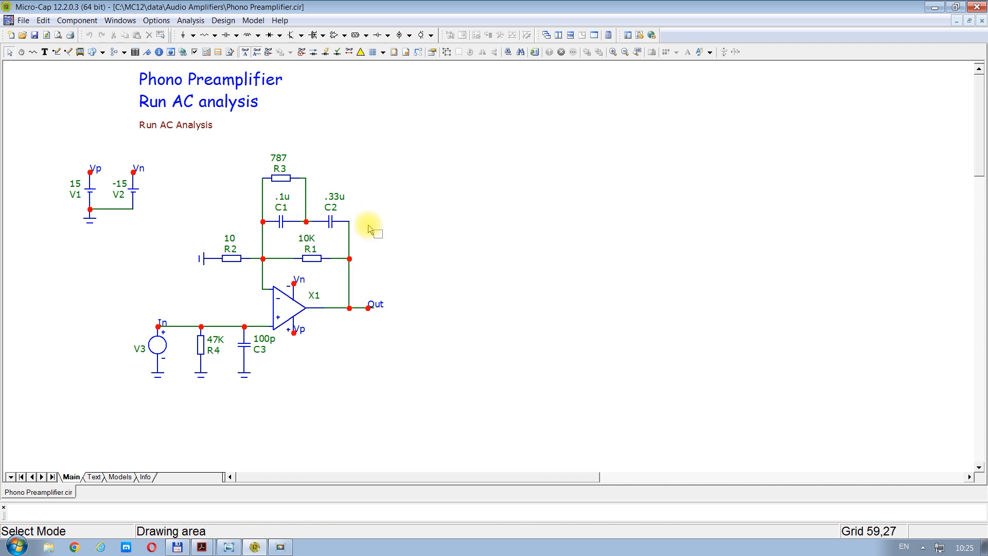
Step: Run an AC analysis of the phono preamplifier with the existing limits
click(183, 22)
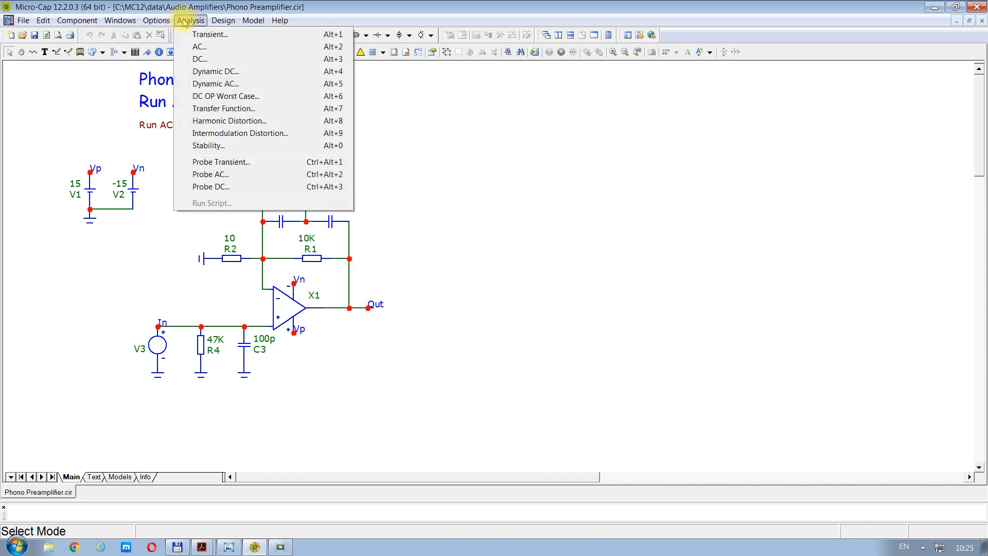
click(197, 51)
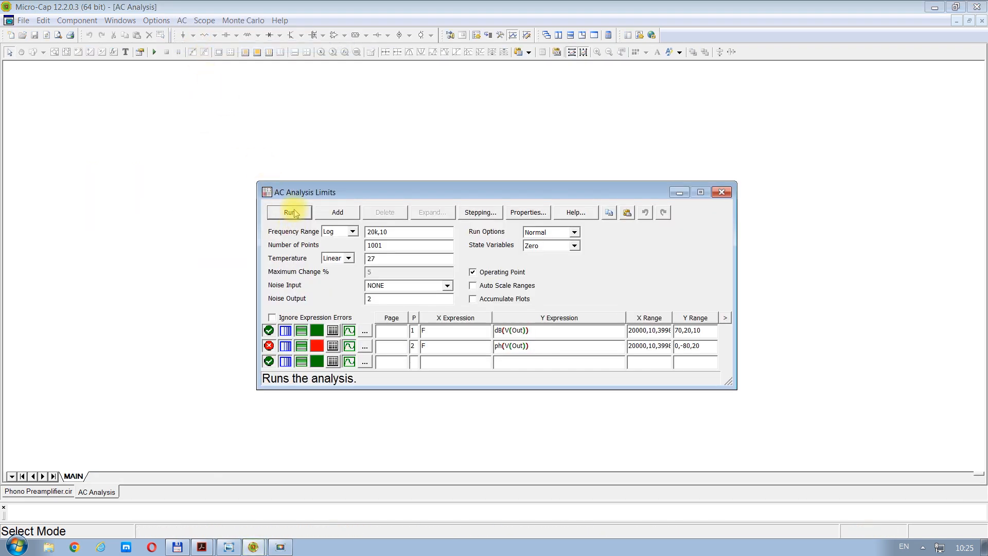
click(292, 212)
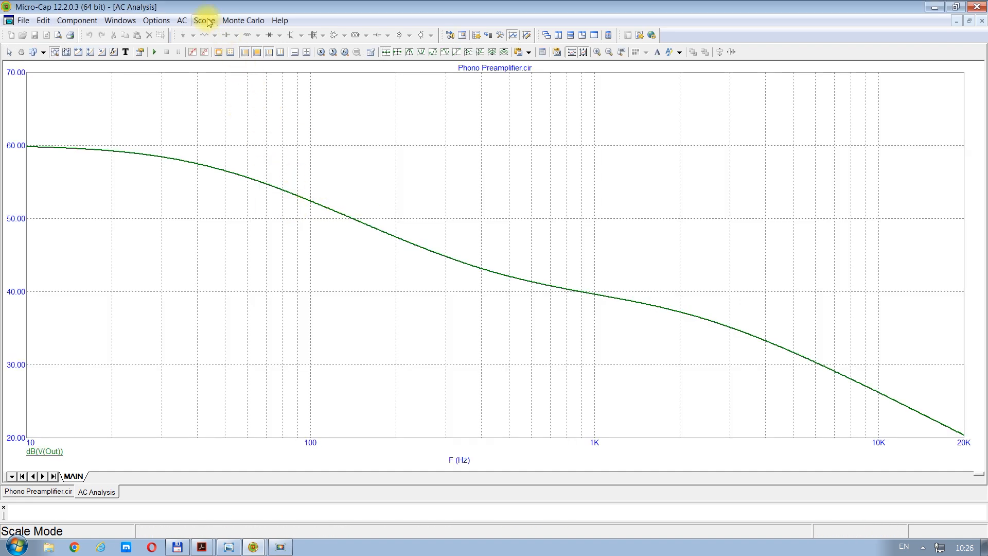
Step: Open the optimizer for the AC analysis and add the value of R1 as the first parameter to find
click(182, 21)
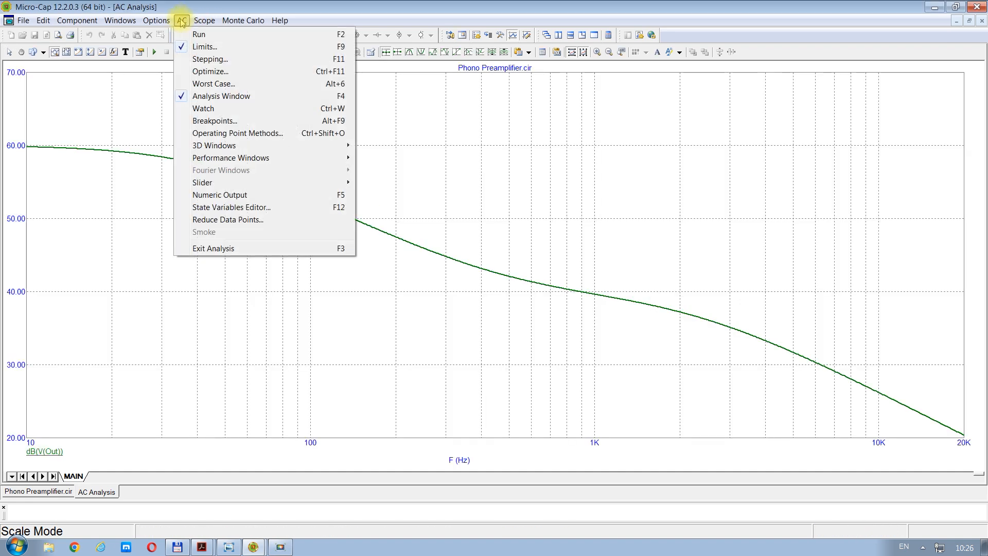
click(209, 74)
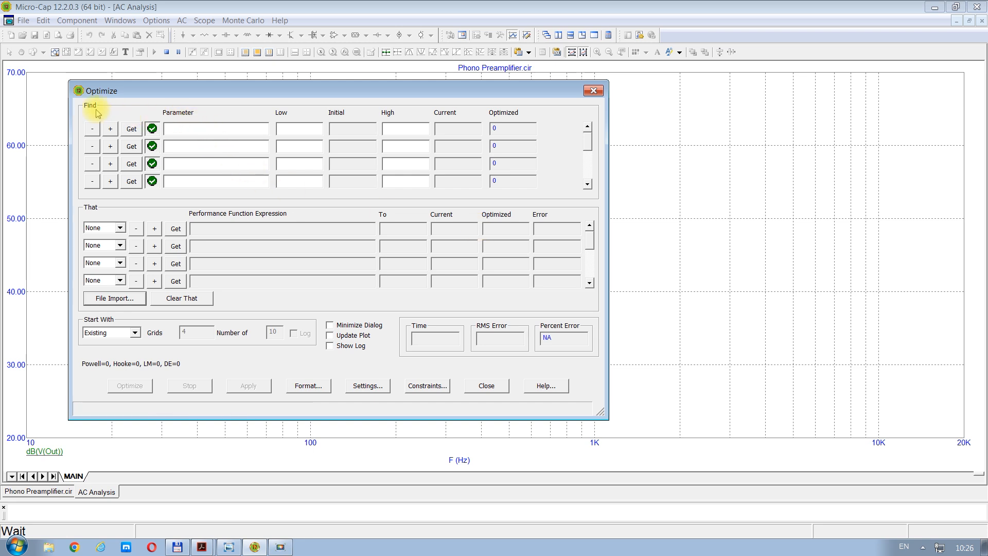
click(132, 129)
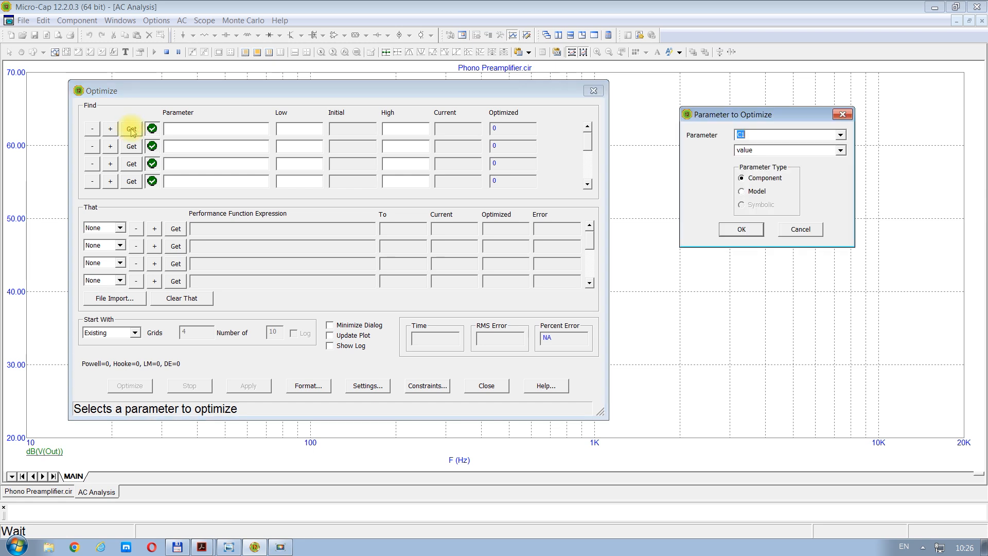
click(840, 135)
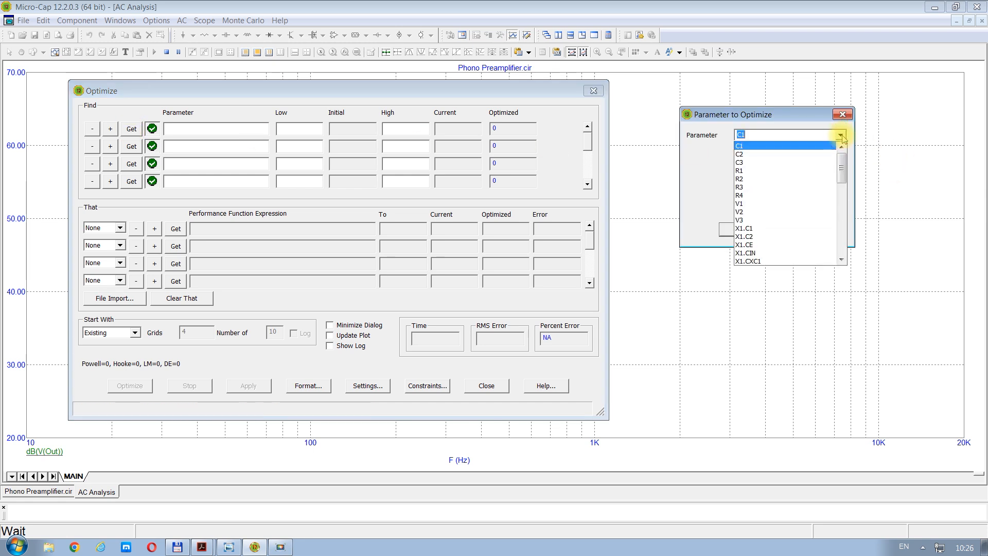
click(745, 171)
click(742, 229)
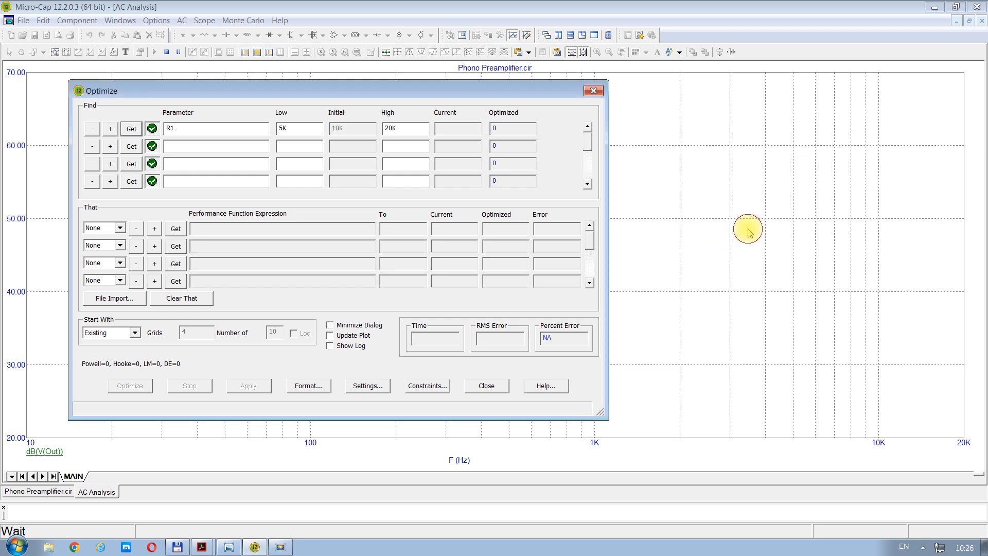
Step: Add the values of R3 and C1 as the second and third parameters to optimize
click(132, 146)
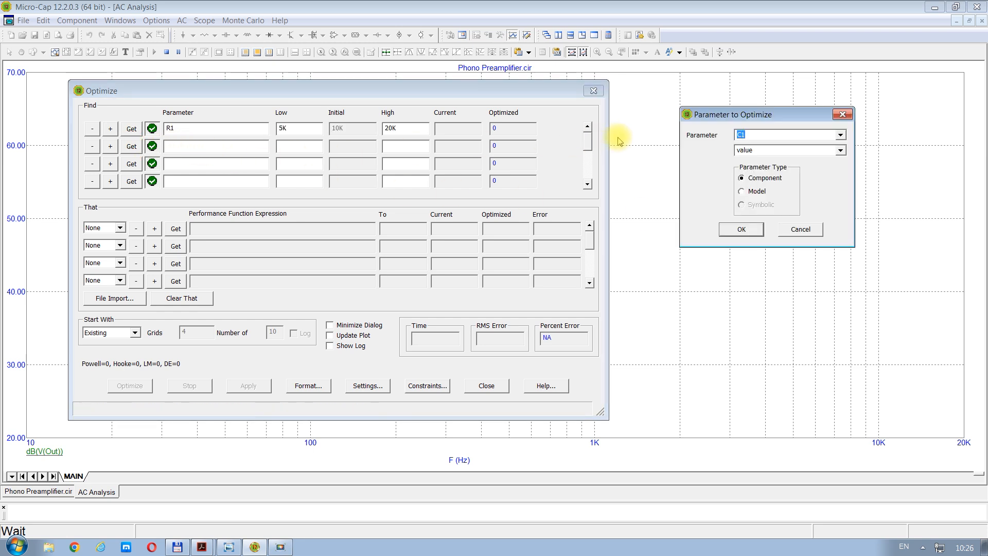
click(841, 135)
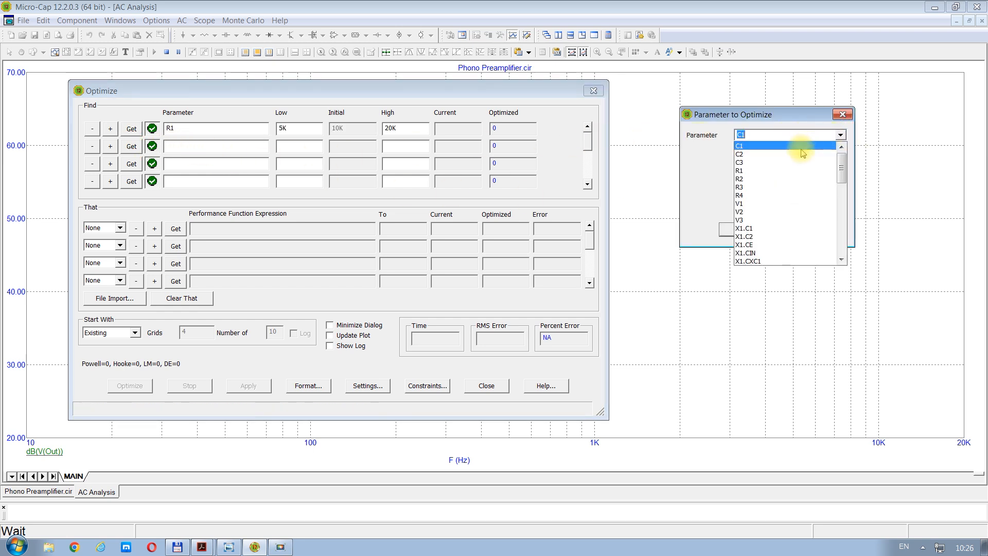
click(751, 189)
click(736, 229)
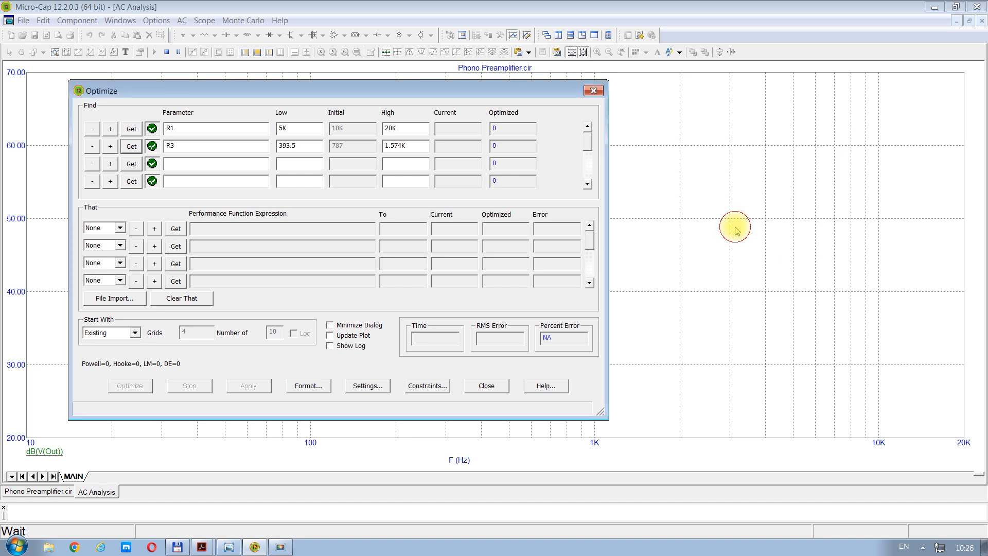
click(132, 163)
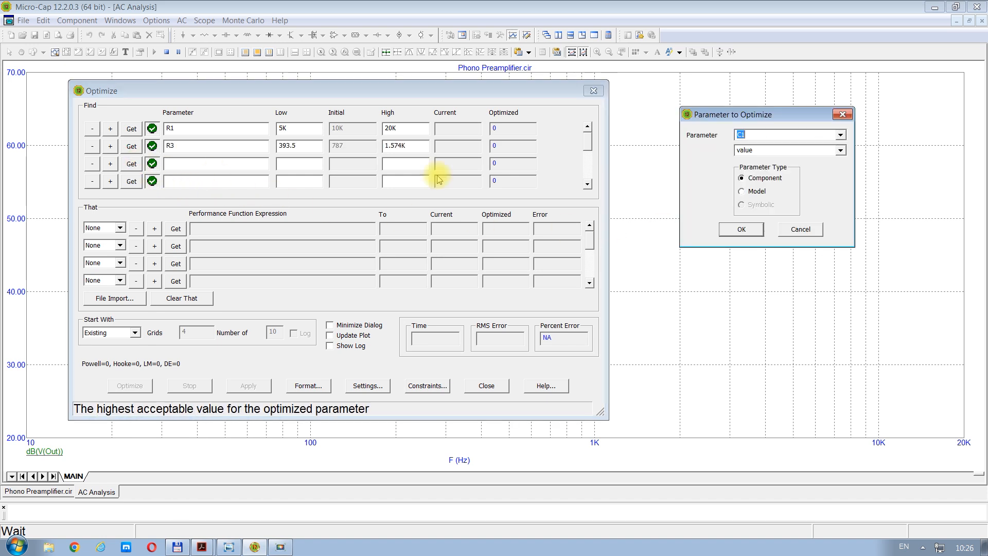
click(742, 229)
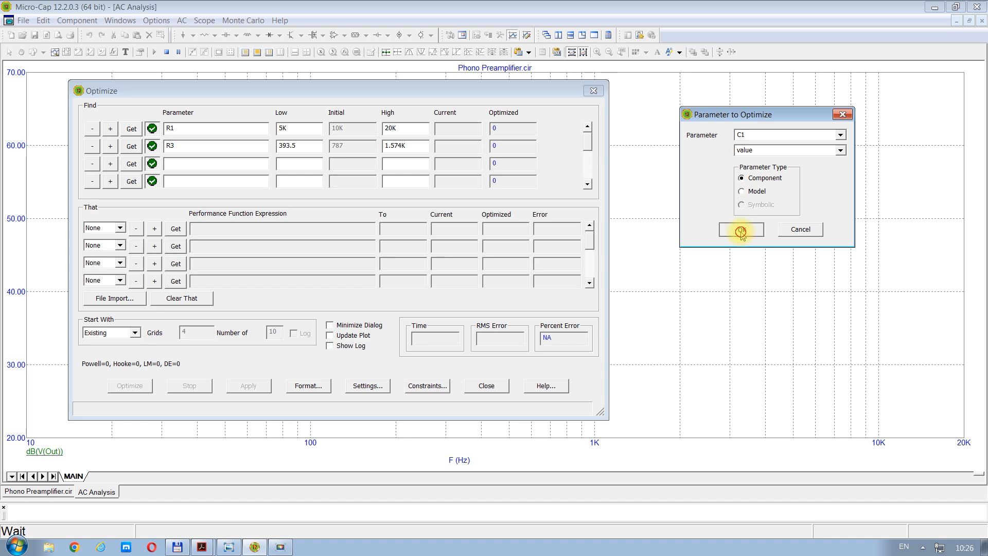
Step: Add the value of C2 as the fourth parameter to optimize
click(132, 181)
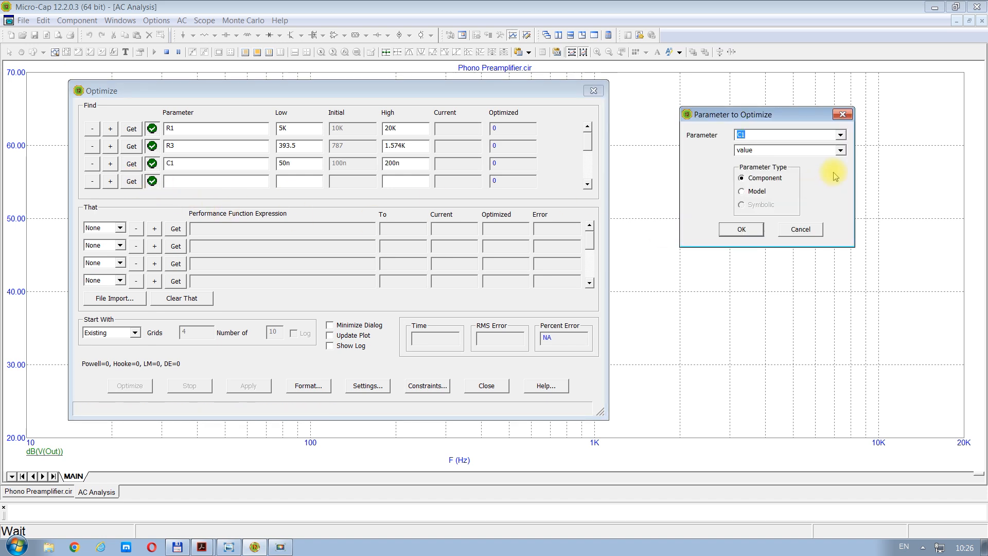
click(841, 134)
click(756, 160)
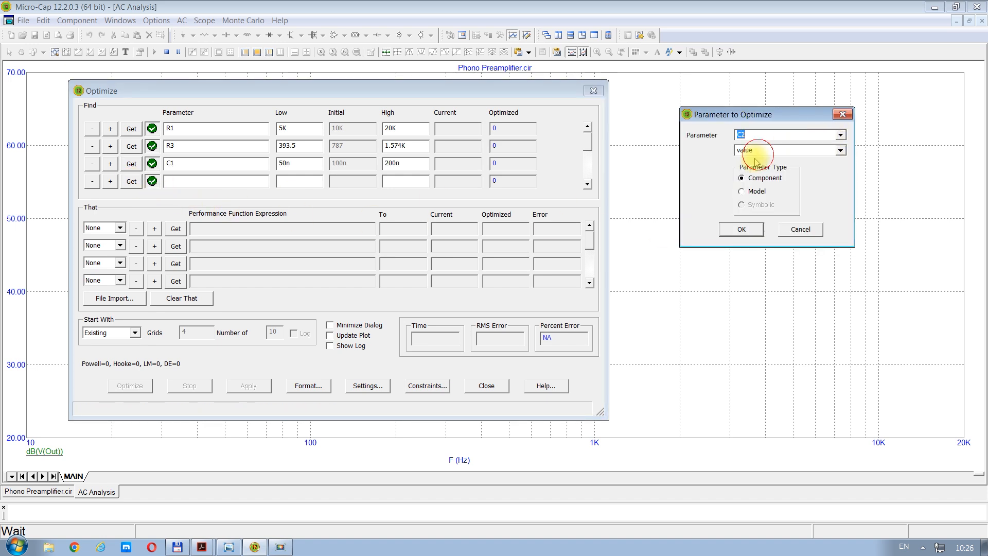
click(742, 229)
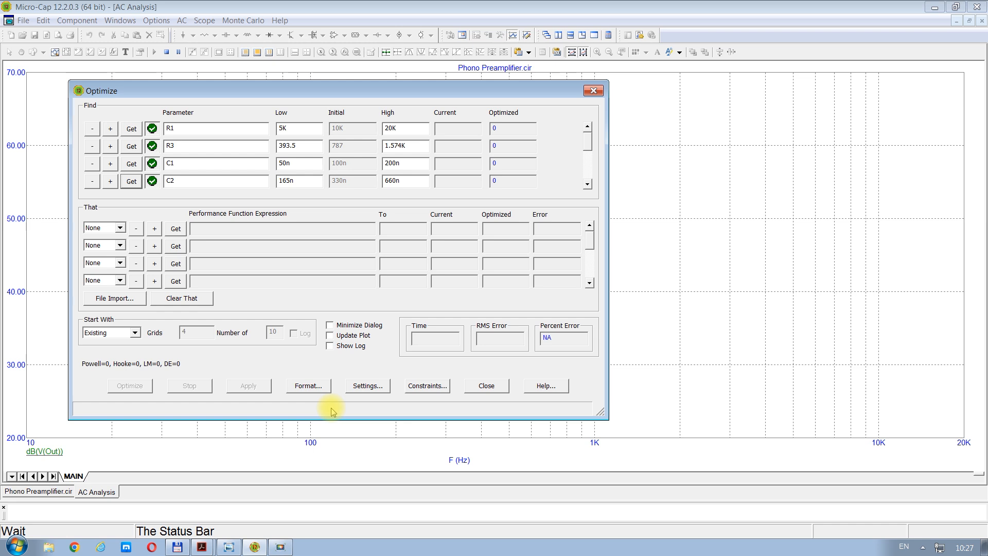
Step: Define the first performance function goal for the optimizer and enter its target value
click(175, 228)
click(612, 81)
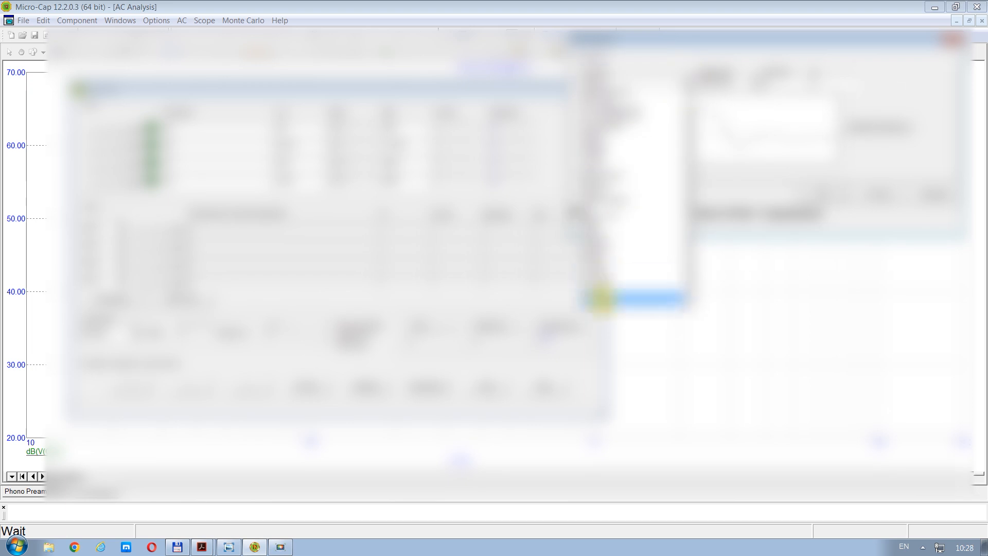
click(601, 298)
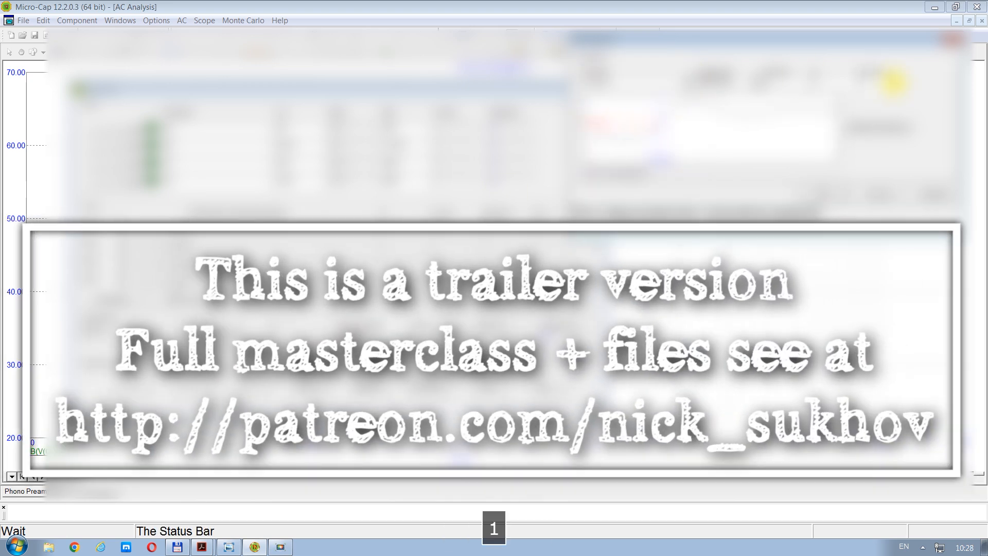
text(0)
click(823, 194)
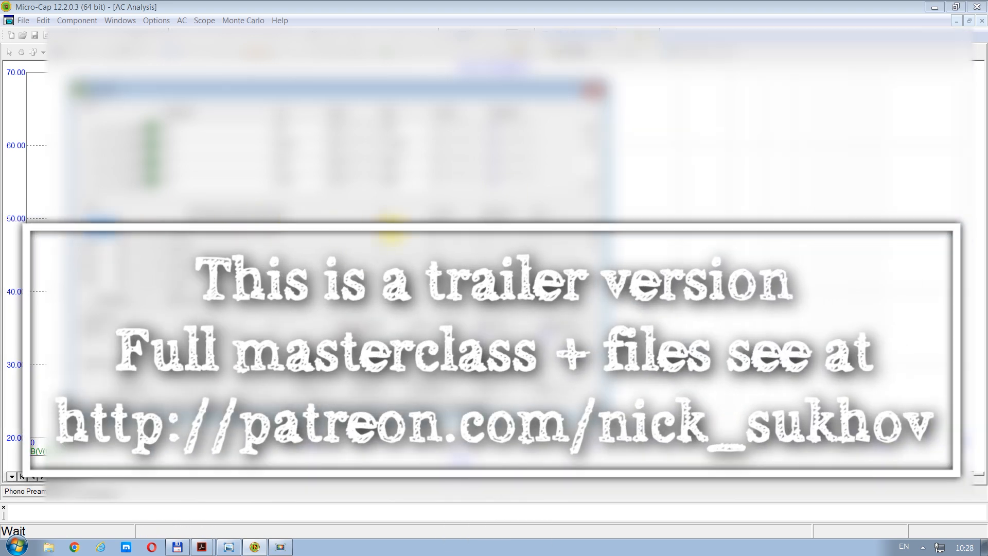
click(390, 231)
text(0)
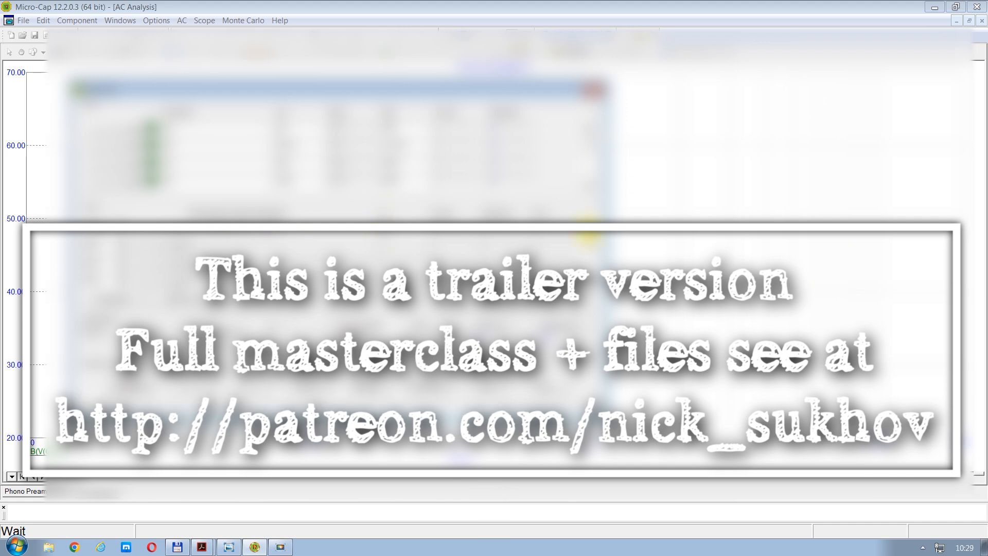
Step: Define a further performance function goal for the optimizer by editing the function's setting and accepting it
click(587, 237)
click(893, 82)
key(BackSpace)
click(824, 195)
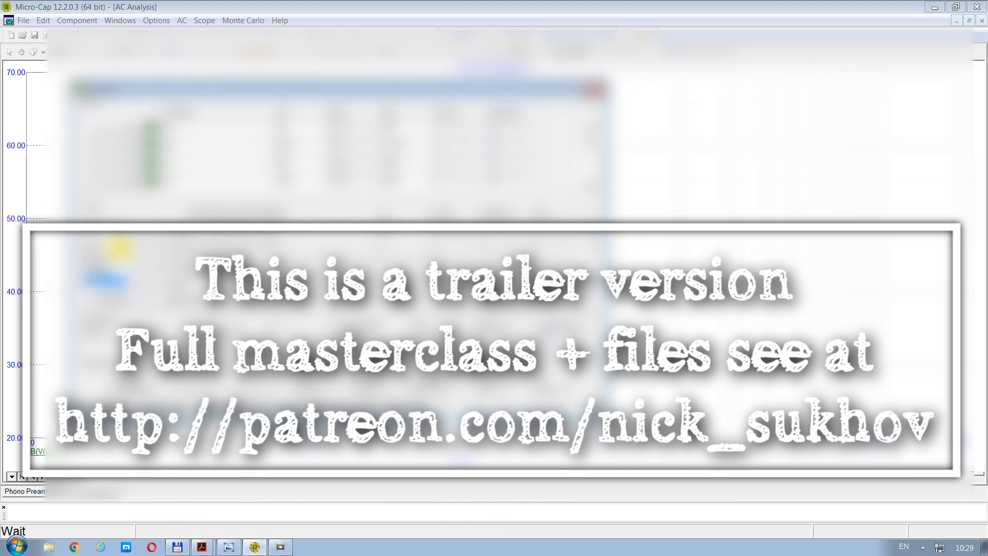
Step: Look at the scanned page b.1981-03.039, and switch to BS EN IEC 60098-2020.pdf in Acrobat to examine its recording and reproducing characteristics
click(228, 547)
click(201, 546)
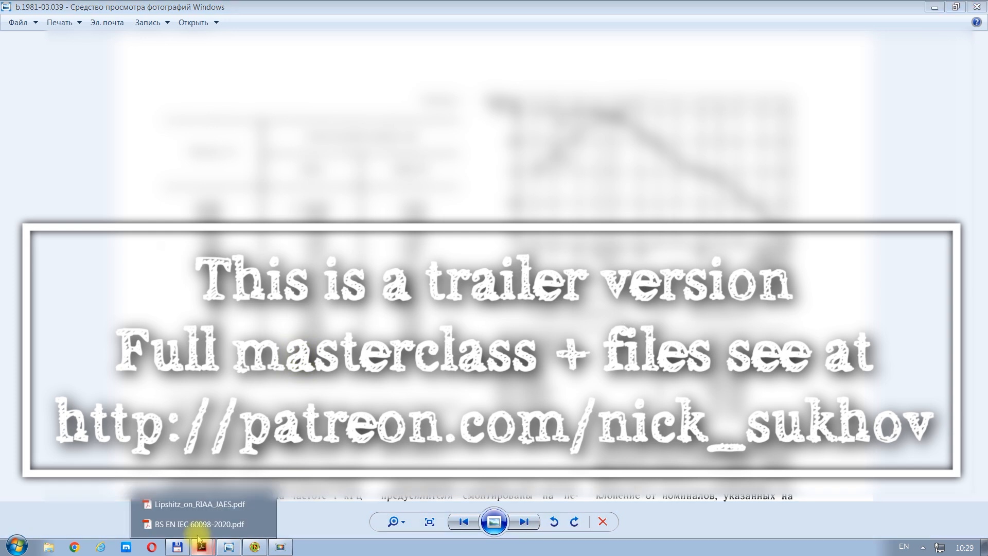
click(196, 525)
scroll(453, 128, down, 8)
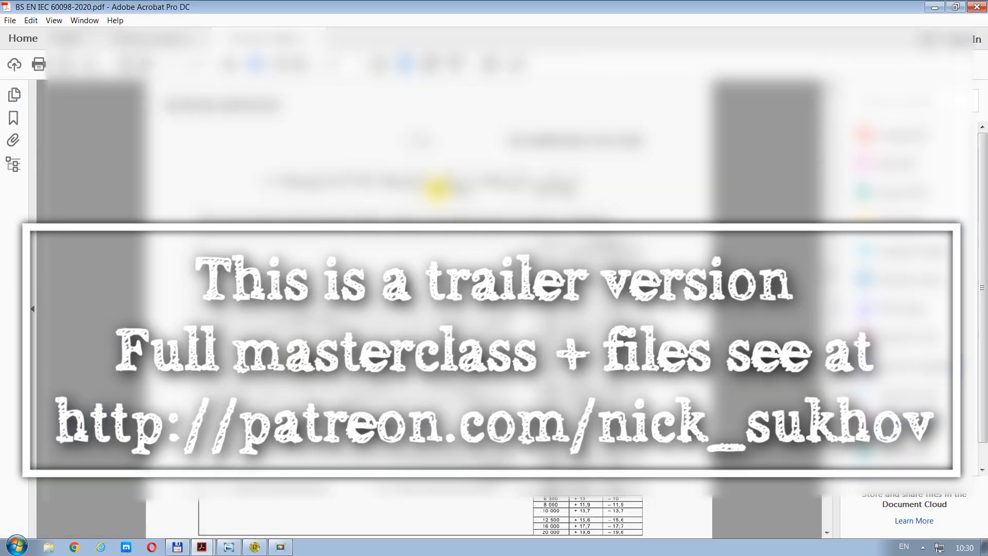
scroll(437, 188, down, 2)
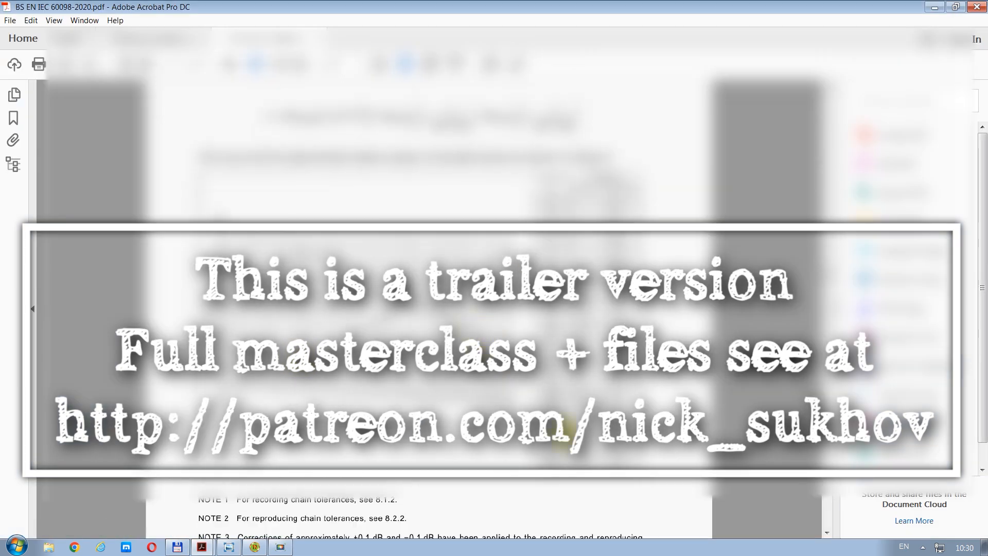
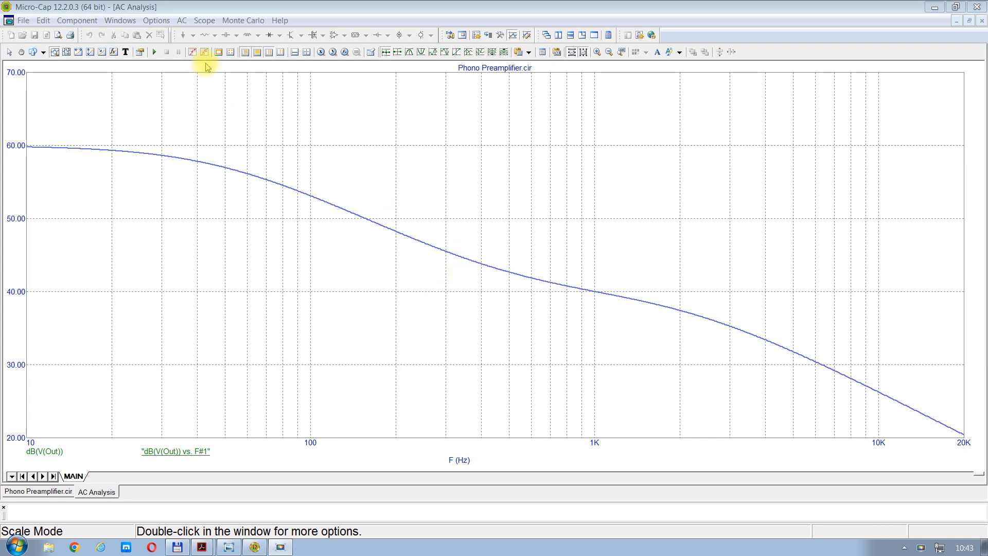
Step: Protect the buffered dB(V(Out)) vs. F waveform from deletion and plot it over the current AC response
click(205, 20)
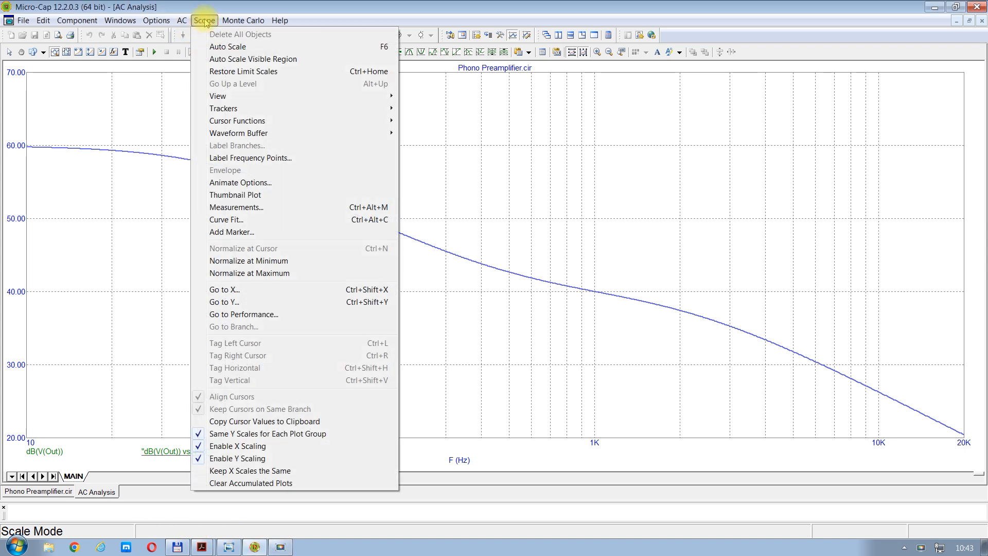
mouse_move(216, 133)
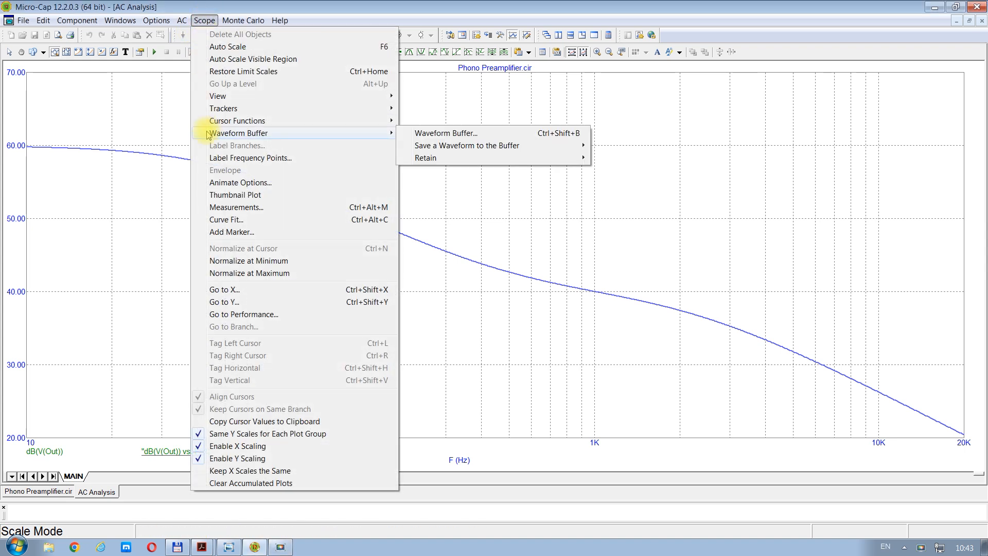
mouse_move(465, 147)
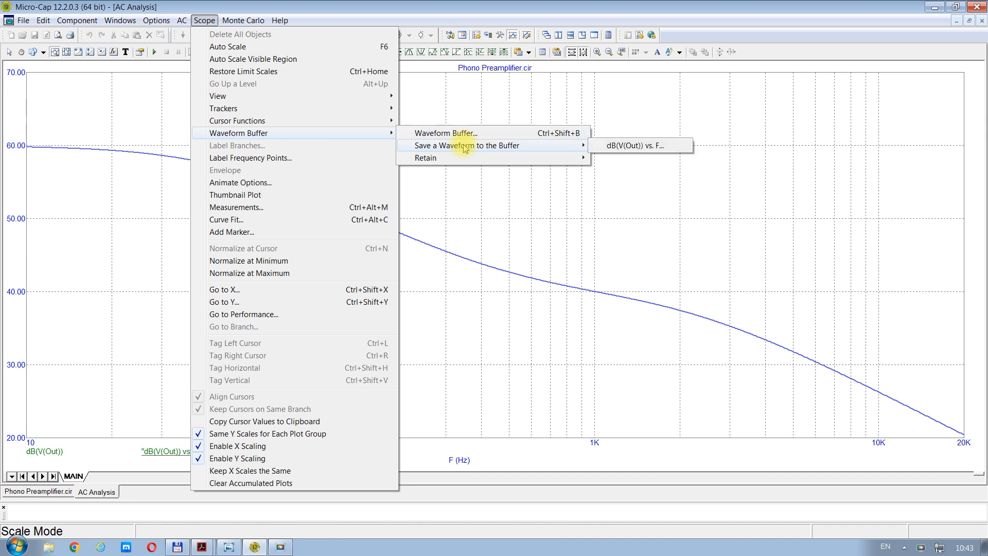
click(462, 133)
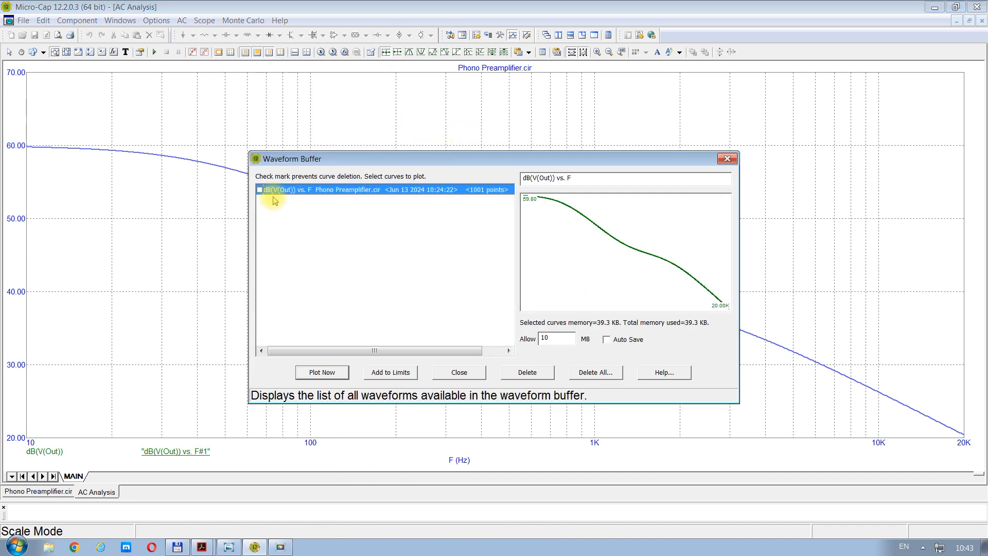
click(260, 190)
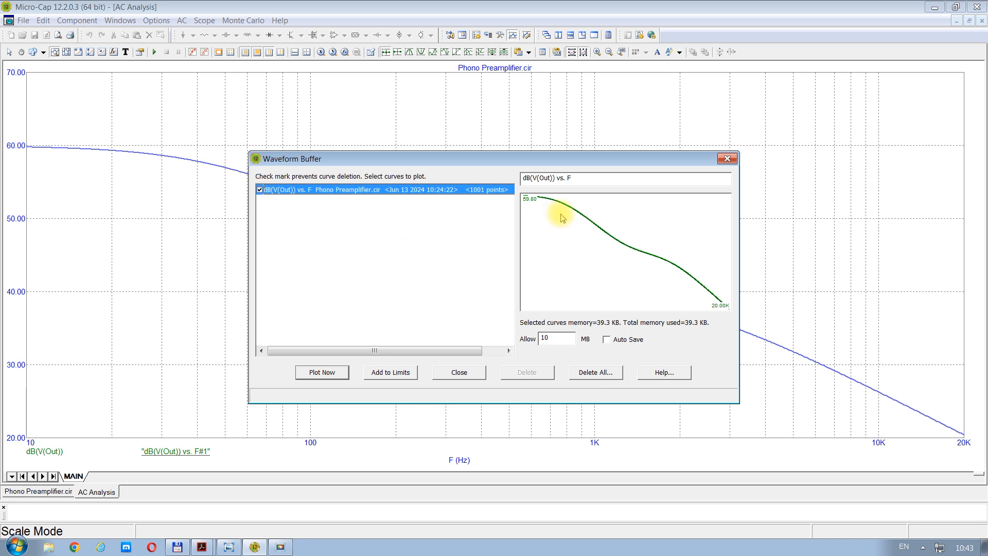
click(325, 374)
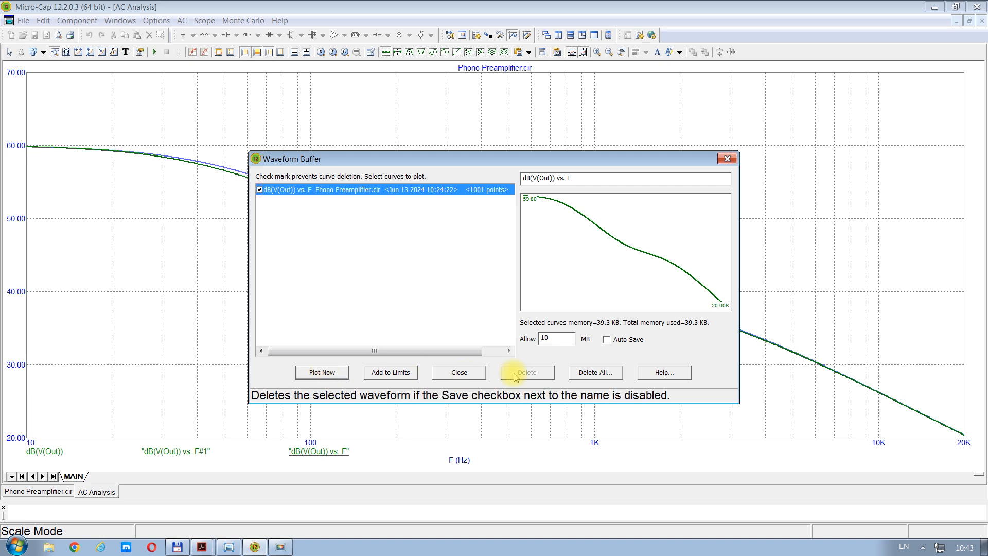
click(460, 373)
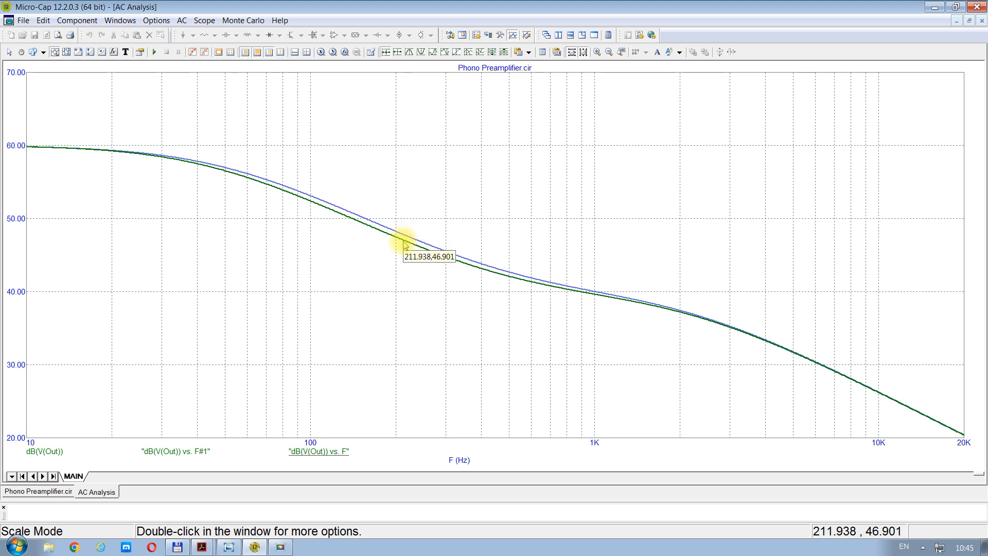
Step: Close the AC analysis and switch to Lipshitz_on_RIAA_JAES.pdf in Acrobat to examine the four equalization networks
click(982, 20)
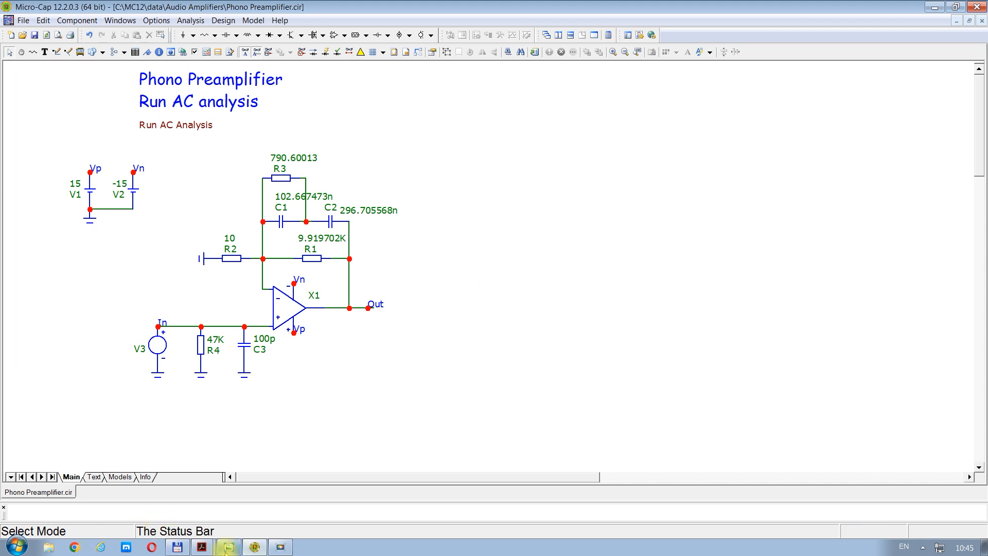
mouse_move(202, 548)
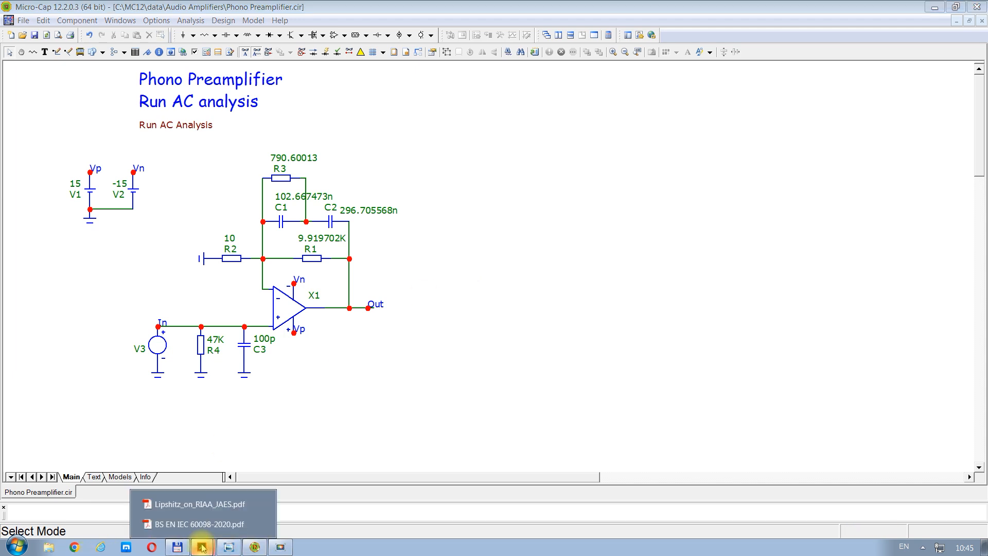
click(200, 504)
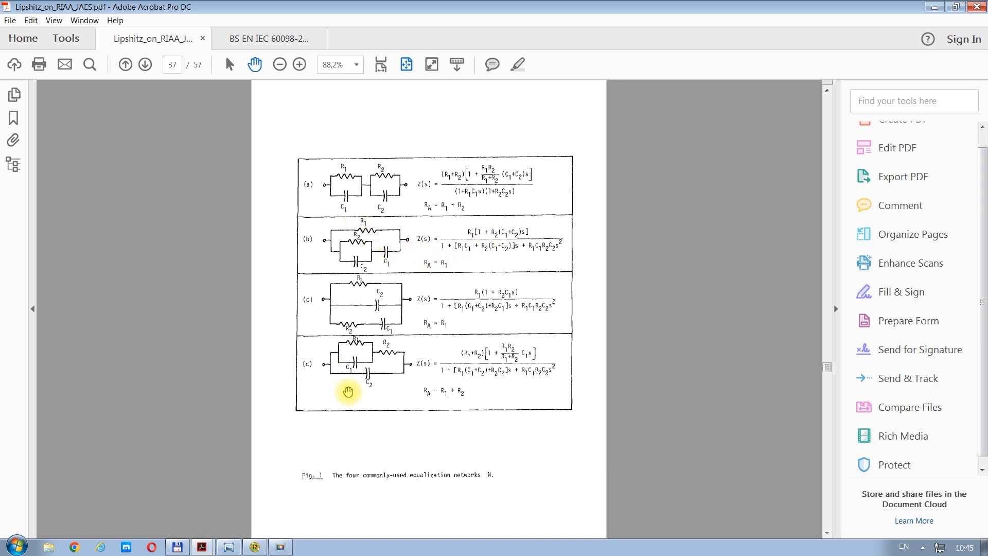
Step: Switch to Windows Photo Viewer and examine the preamplifier schematic in figure 2 of the scanned page b.1981-03.037
click(224, 546)
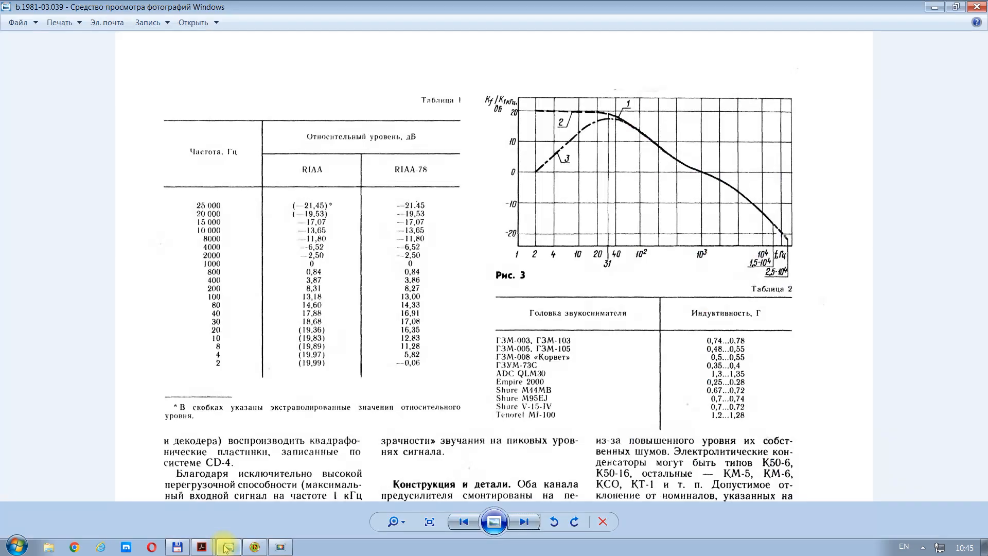
click(463, 522)
click(463, 522)
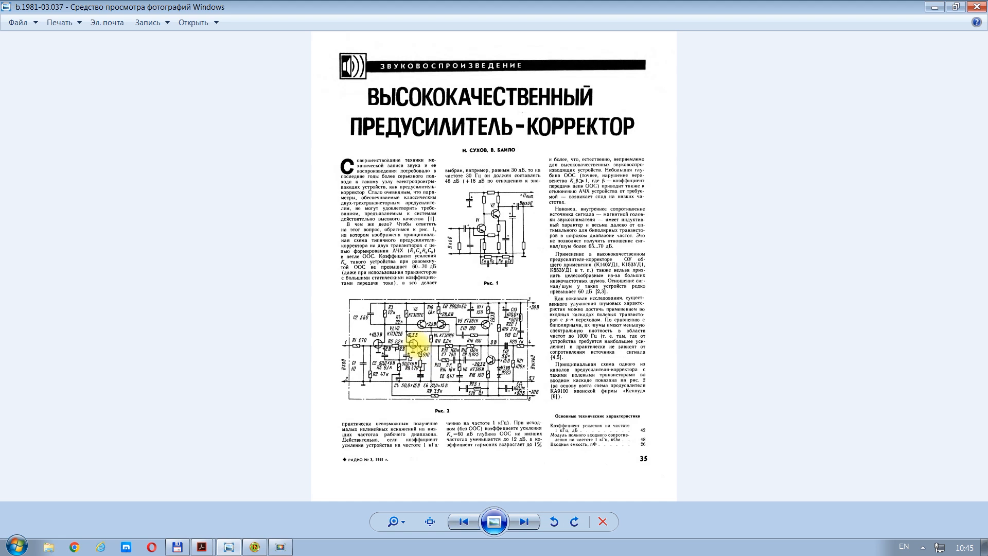
scroll(452, 348, up, 3)
scroll(452, 348, up, 1)
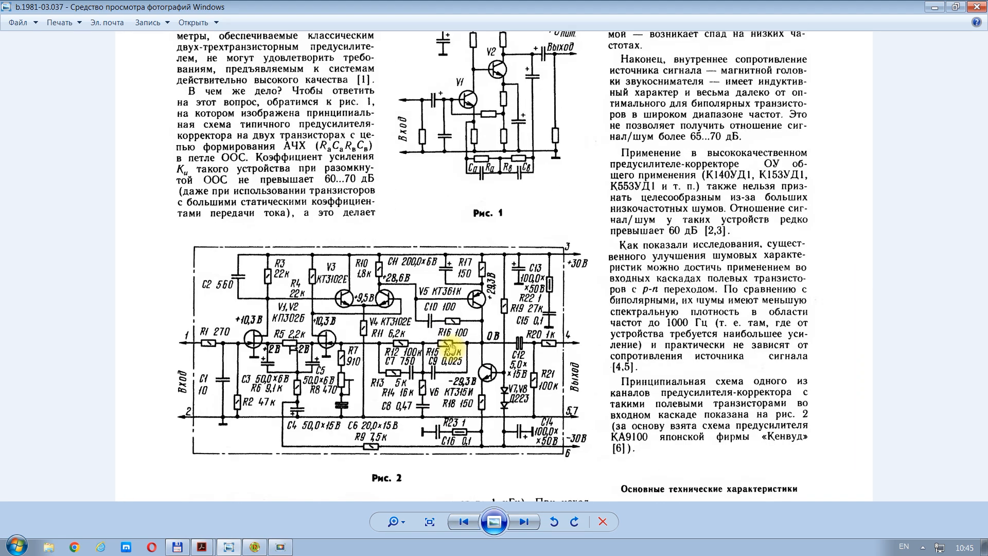
drag(418, 377, 419, 335)
scroll(420, 336, up, 1)
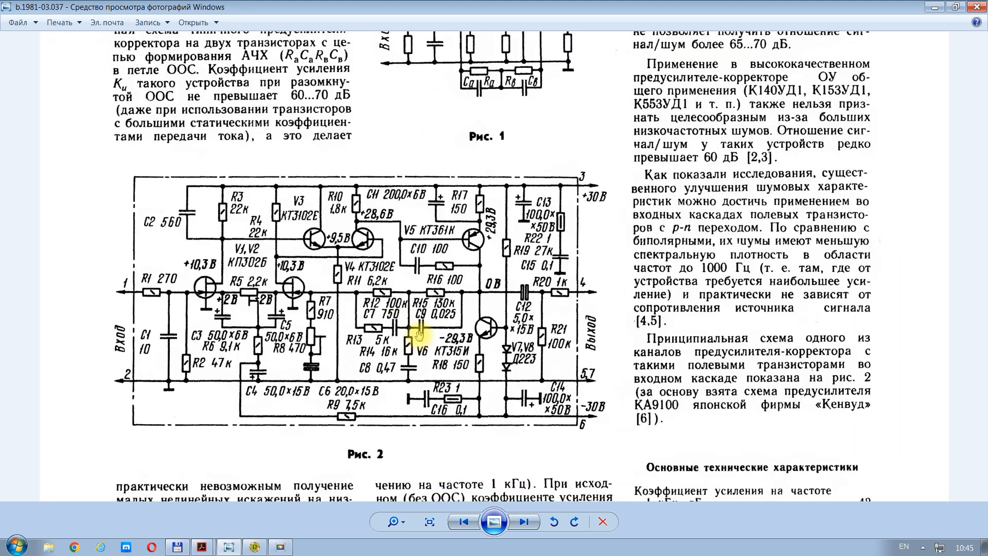
Step: Return to Micro-Cap, open the AC analysis optimizer and set the 20000 Hz level target to 22.4
click(254, 547)
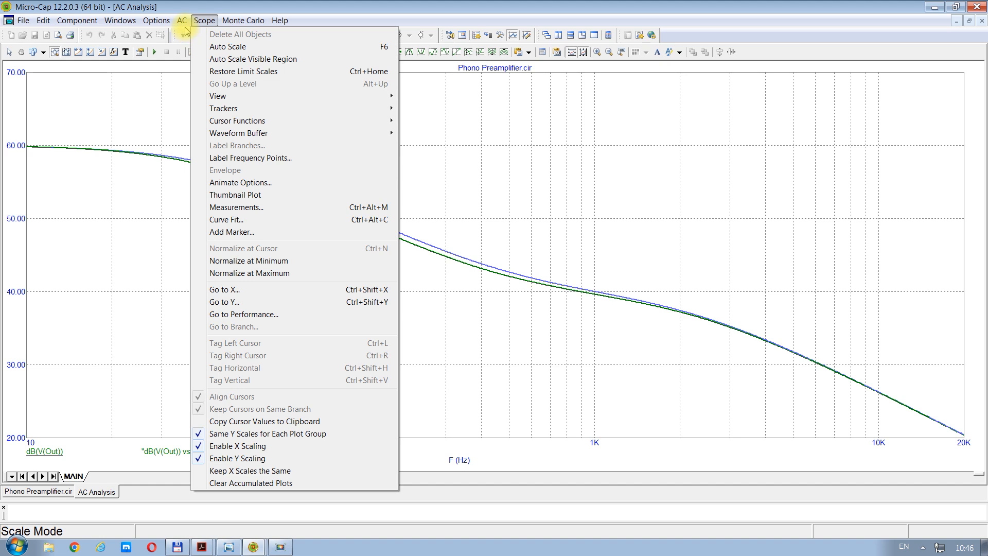
mouse_move(186, 24)
click(209, 72)
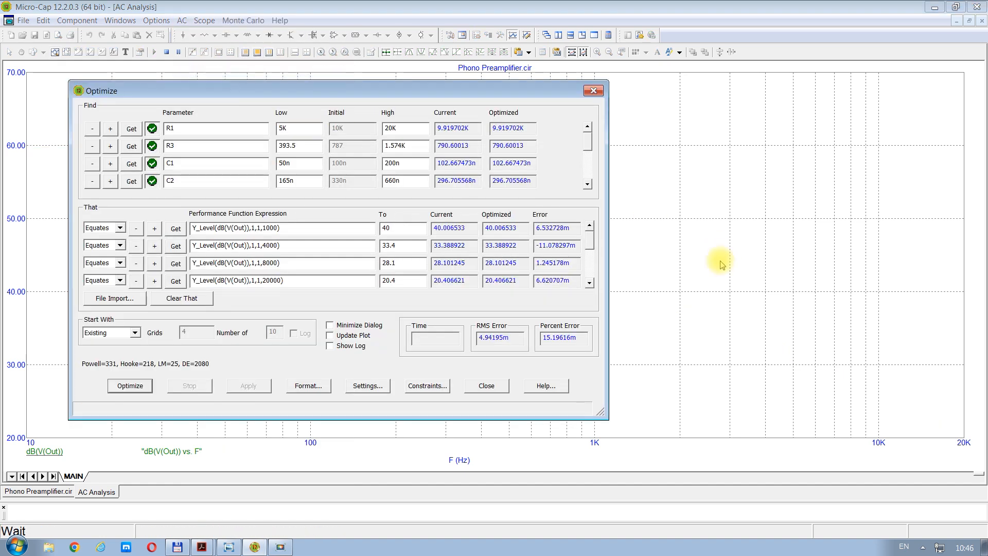
click(589, 283)
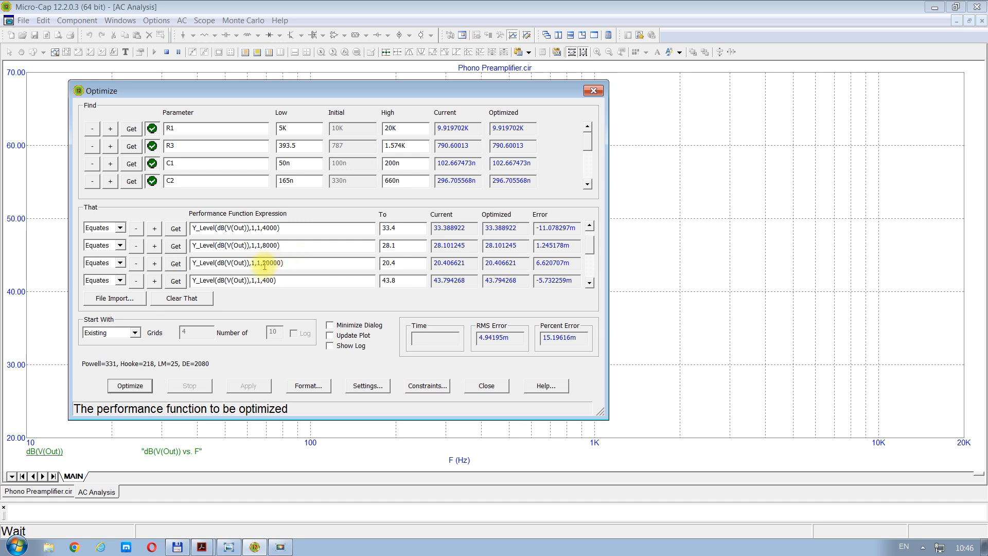
click(389, 265)
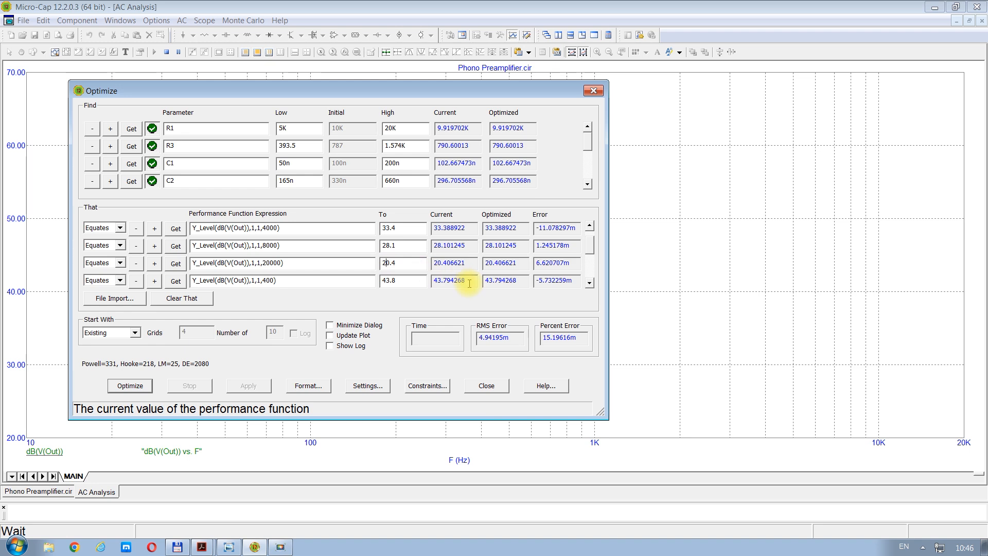
key(Delete)
text(2)
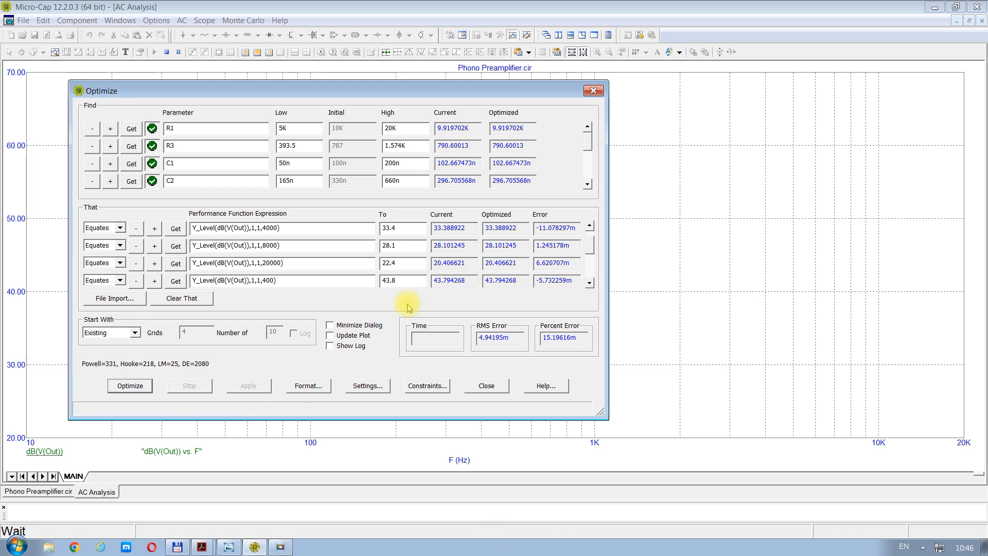
Step: Set the optimizer's target for the 8000 Hz output level to 21.1
click(386, 245)
key(Delete)
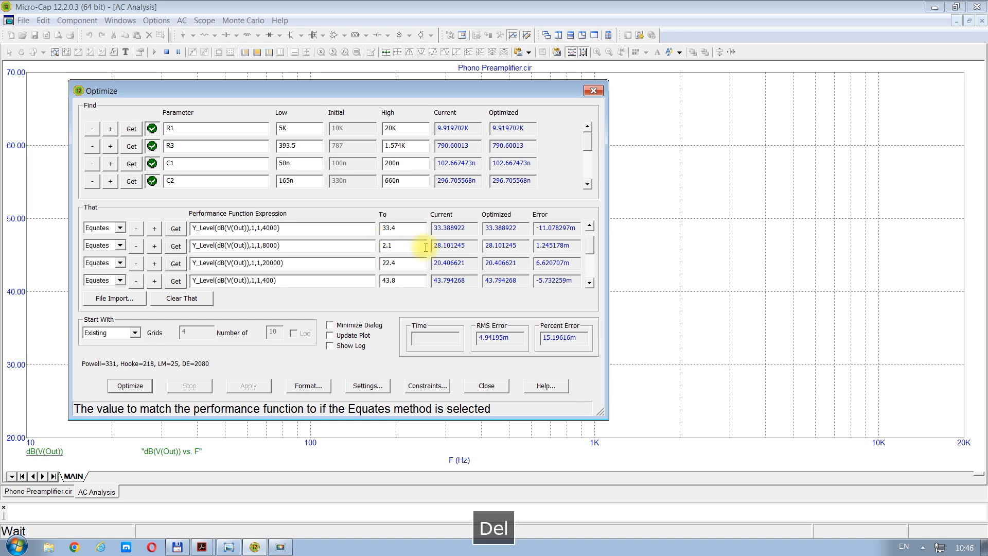
text(1)
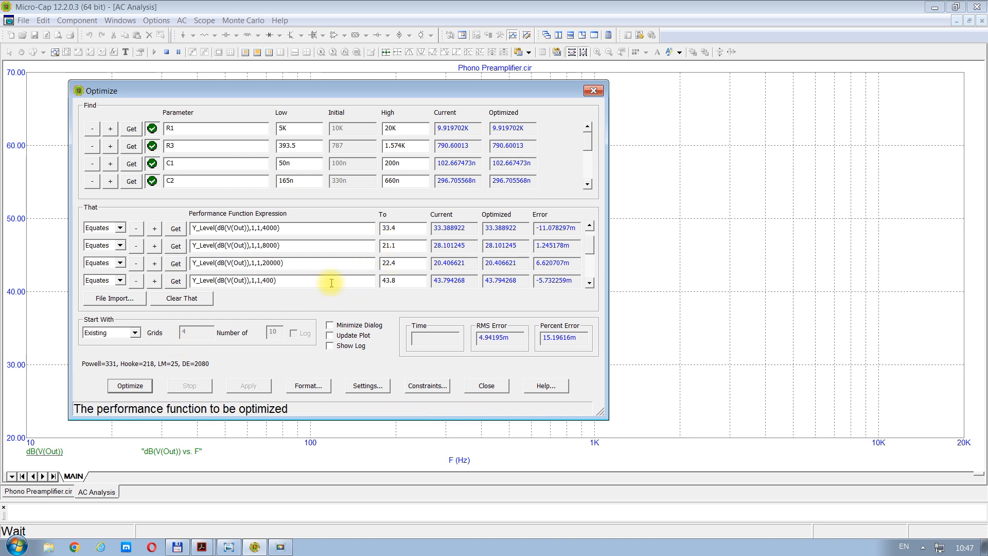
Step: Run the optimization with the changed targets and apply the optimized R1, R3, C1 and C2 values to the circuit
click(126, 387)
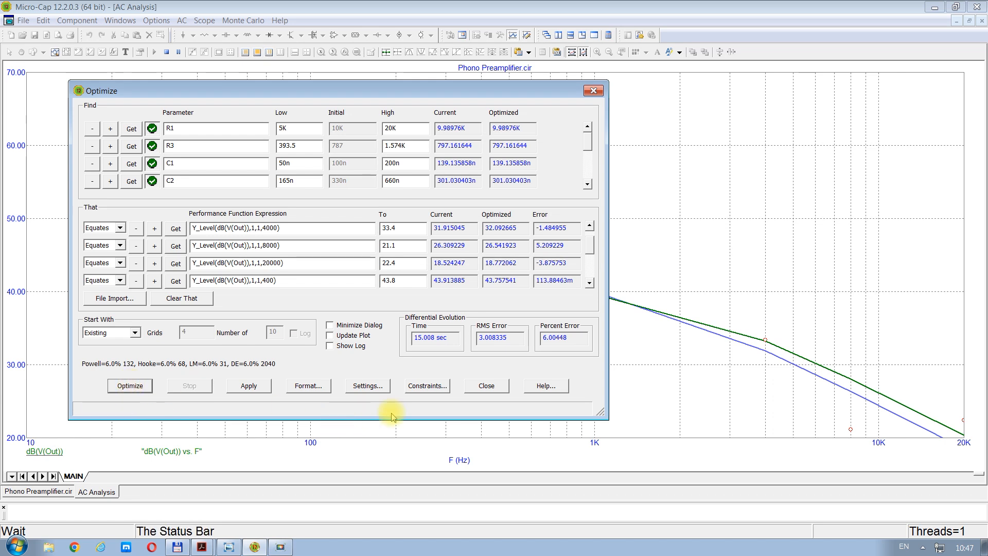
click(249, 387)
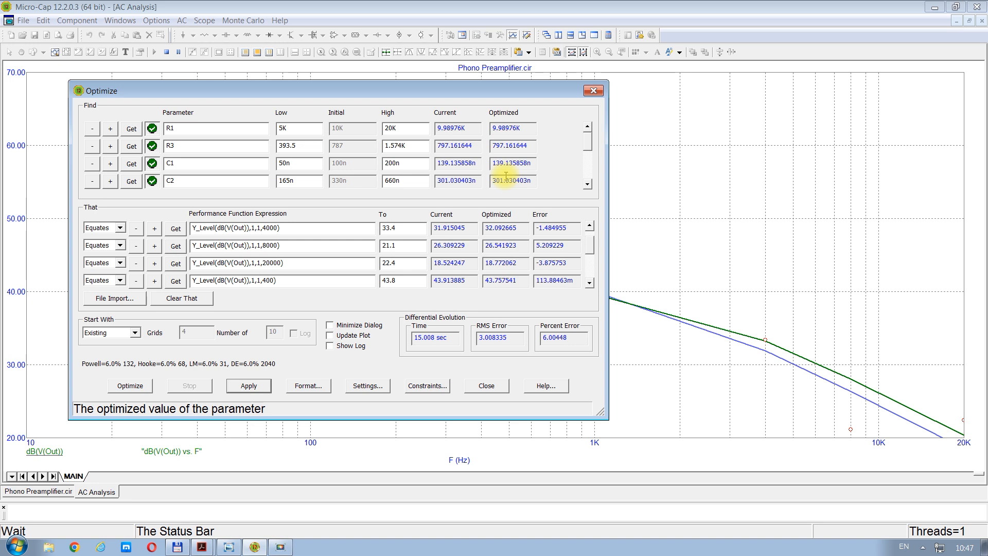
click(487, 386)
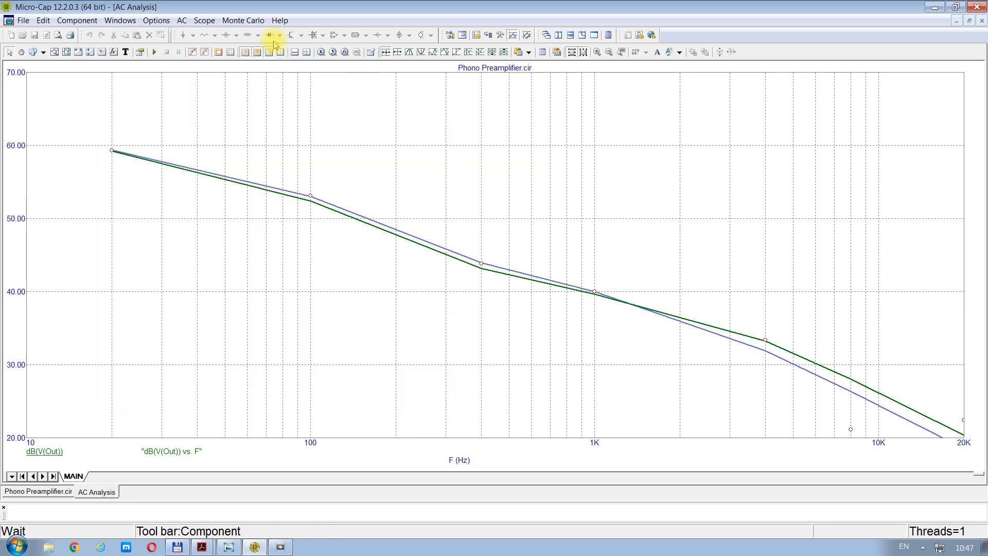
Step: Rerun the AC analysis with the applied component values, and close it to return to the schematic
click(182, 20)
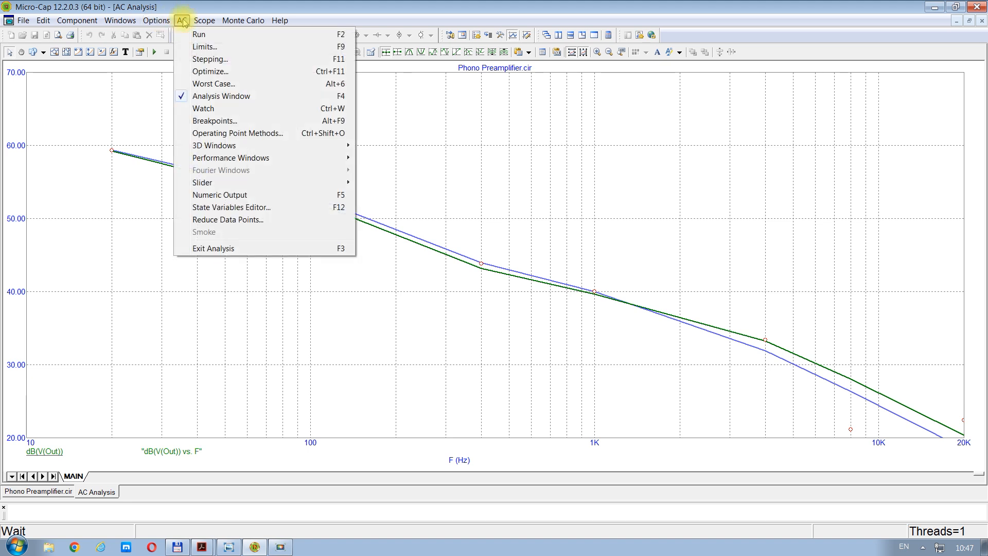
click(198, 34)
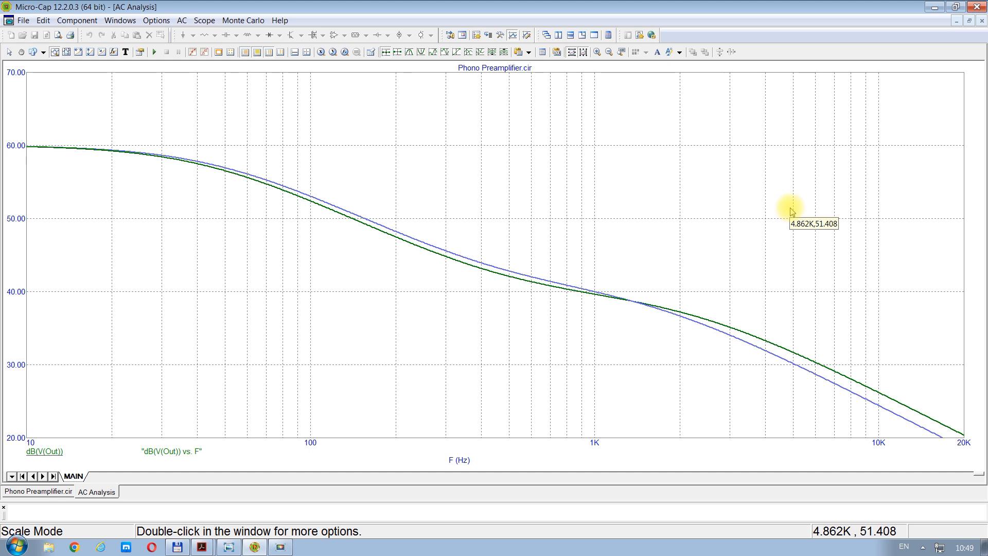
click(983, 21)
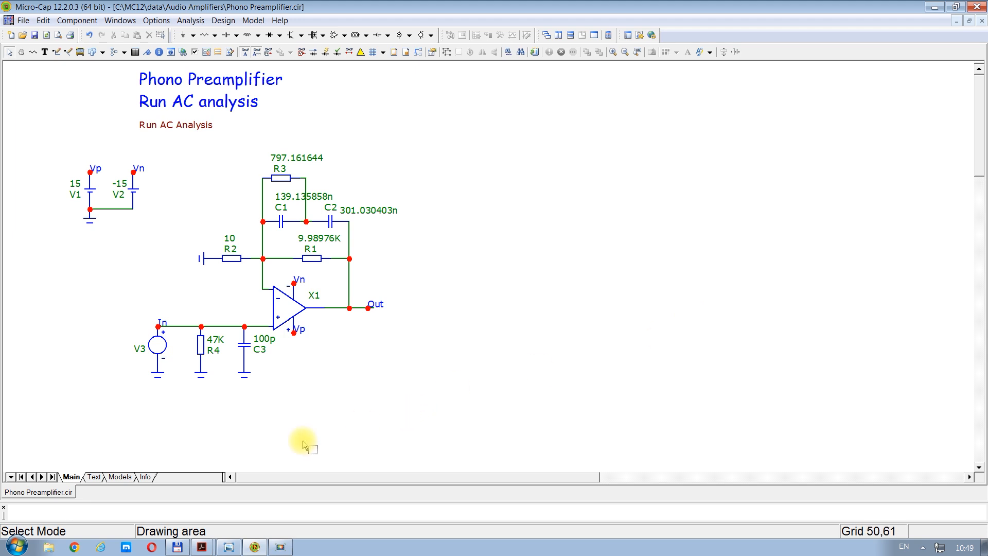
Step: Switch to Lipshitz_on_RIAA_JAES.pdf in Acrobat and look through its circuits, design formulae, Table 5, Appendix 1 and title page
mouse_move(205, 550)
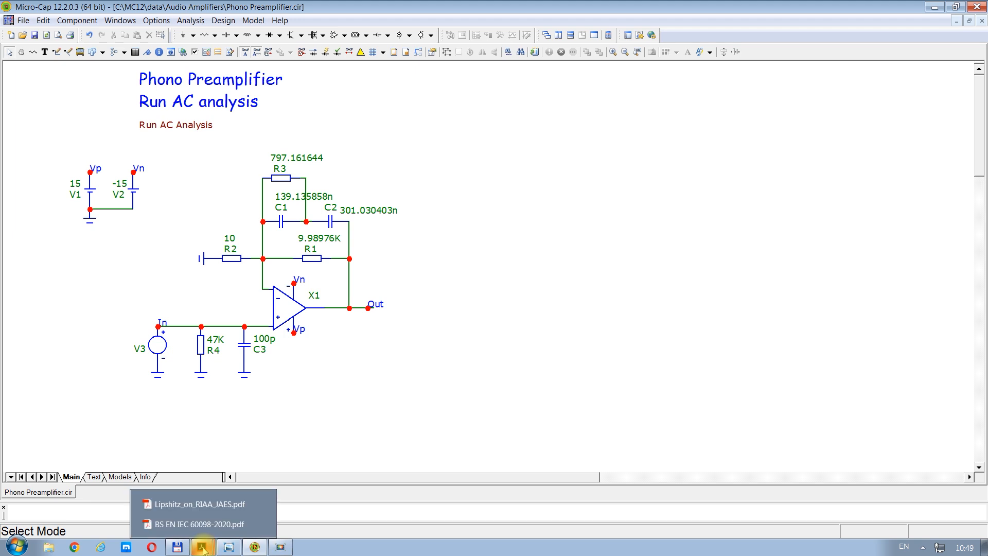
click(184, 503)
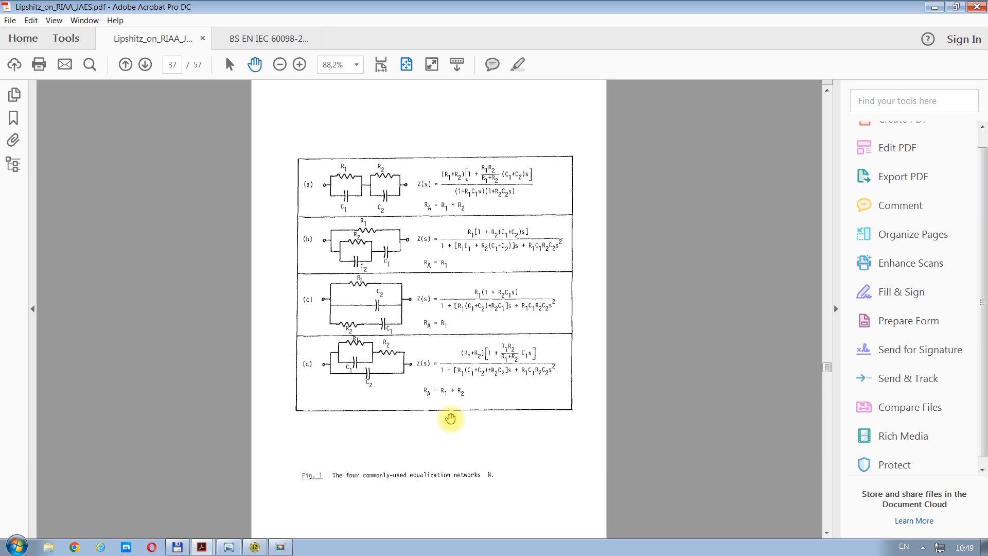
scroll(450, 418, down, 7)
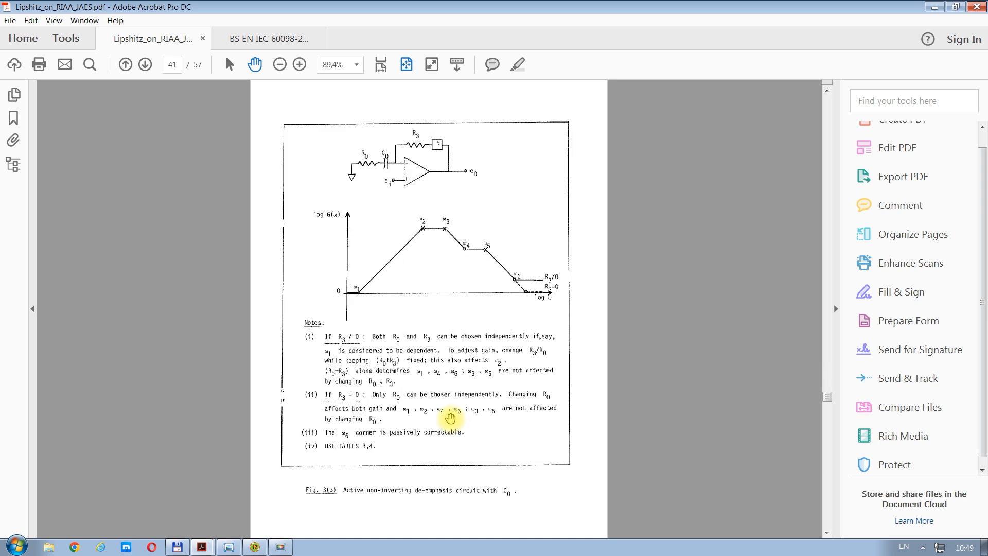
scroll(450, 419, down, 5)
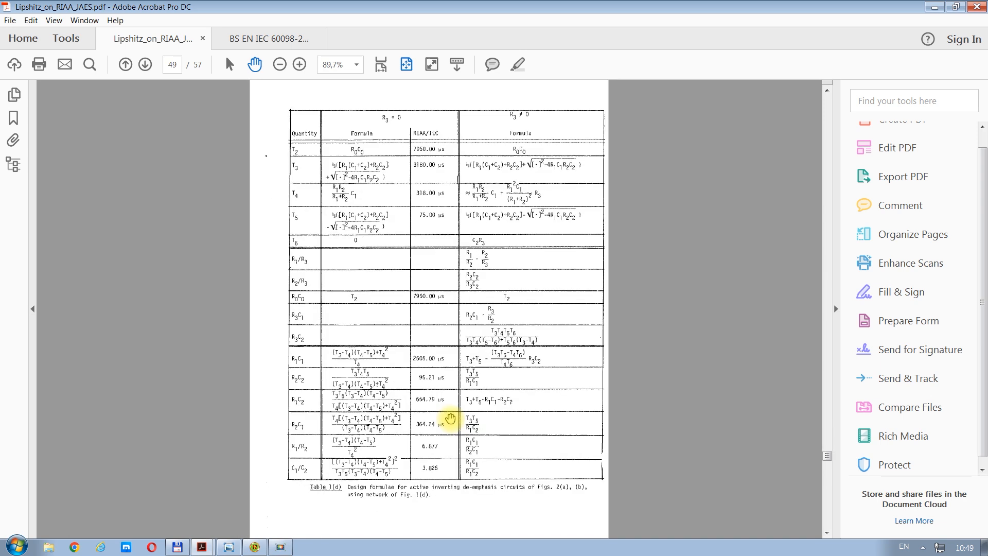
scroll(451, 419, down, 1)
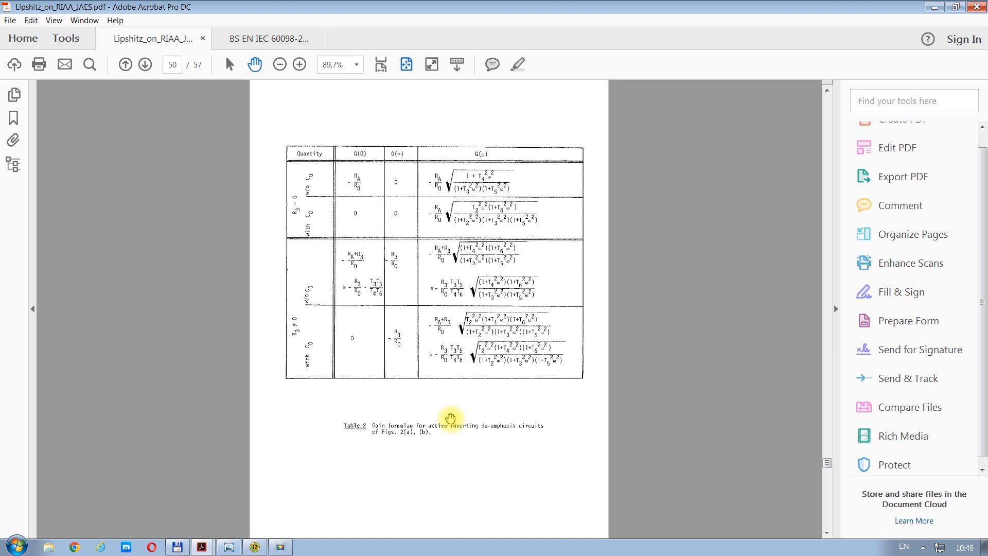
scroll(450, 418, down, 5)
scroll(451, 419, down, 2)
scroll(450, 418, up, 20)
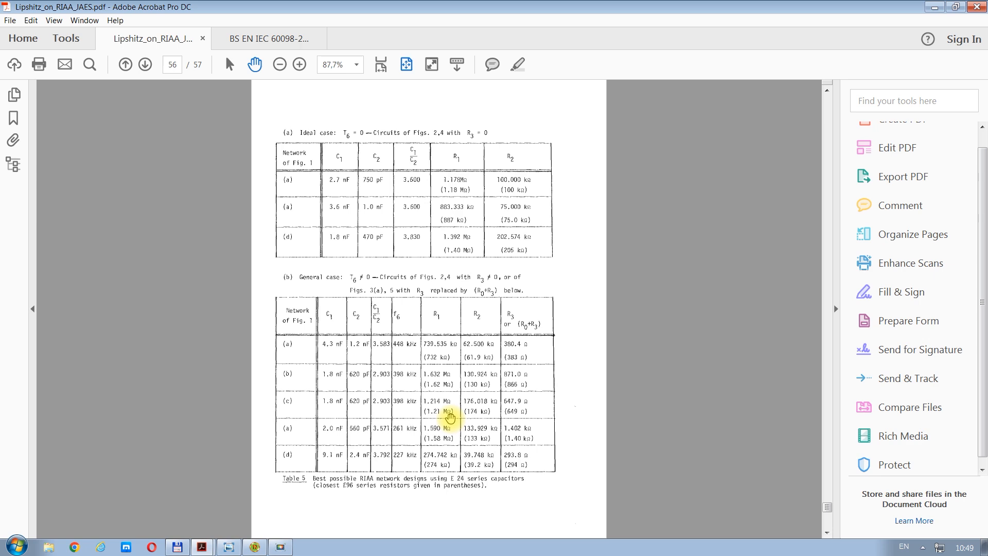
scroll(451, 419, up, 20)
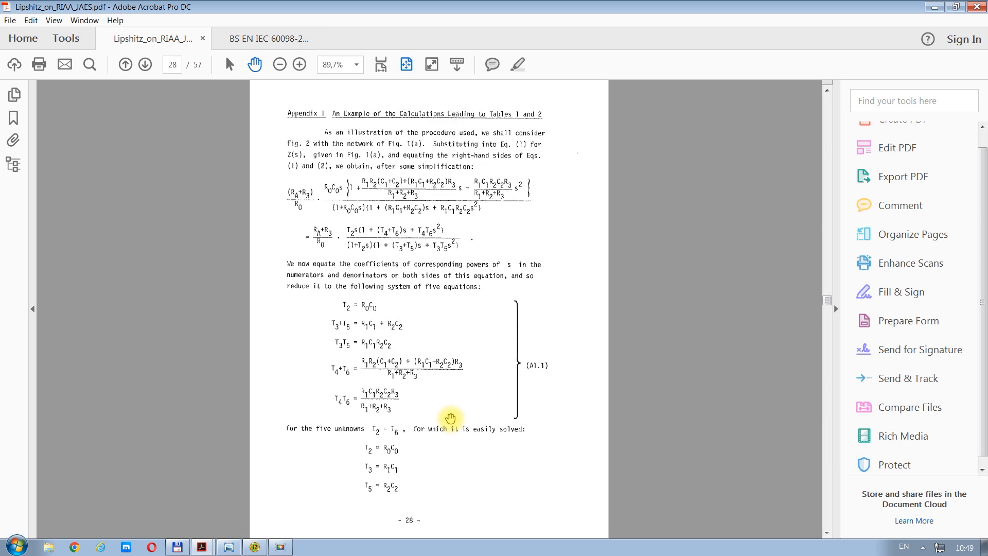
scroll(450, 419, up, 10)
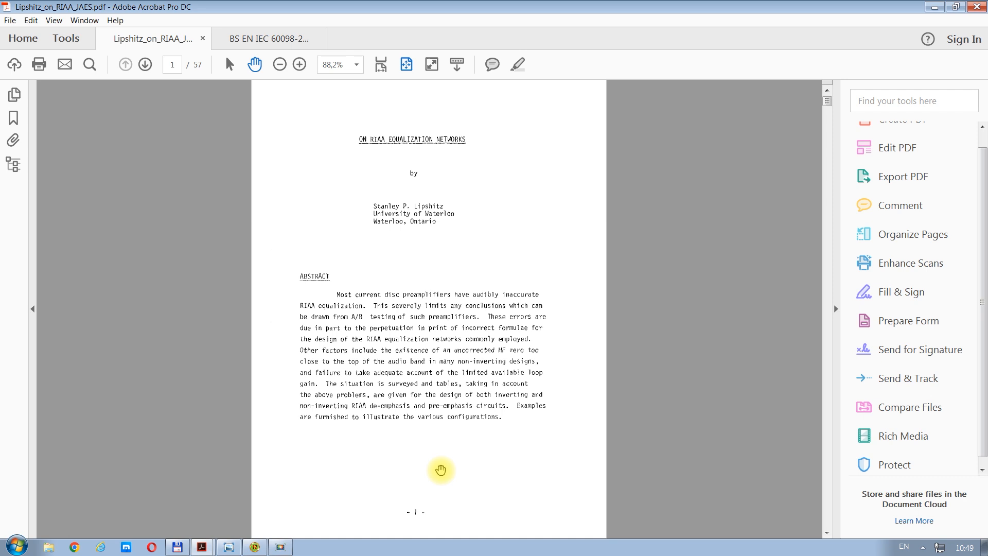
Step: Switch to Micro-Cap and load the John Linsley Hood amplifier circuit from the Audio Amplifiers samples to view its schematic
click(255, 548)
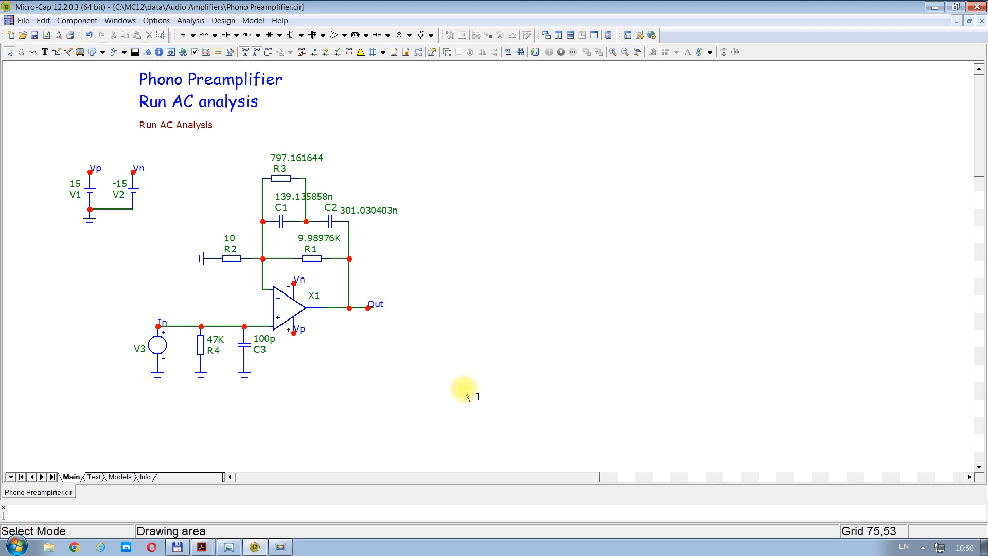
click(281, 22)
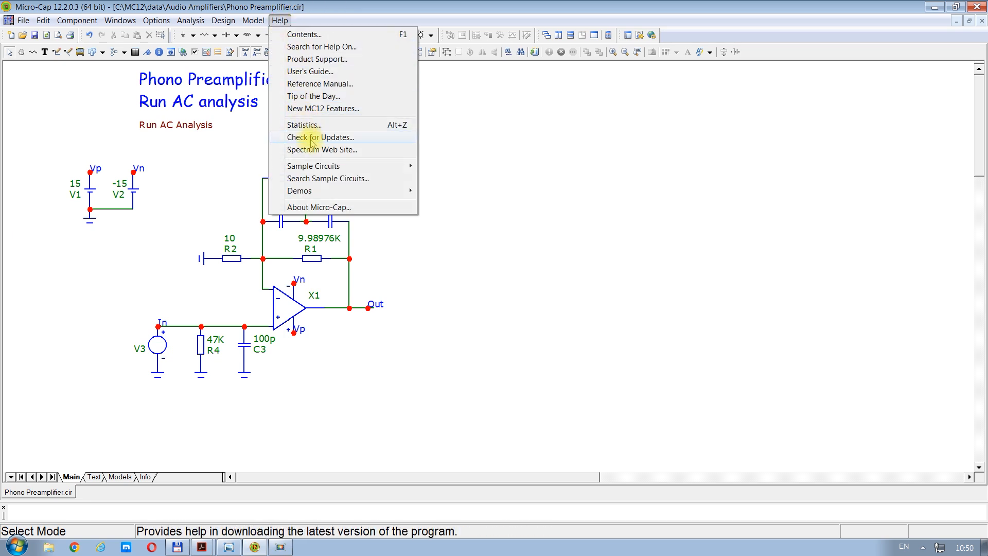
mouse_move(332, 170)
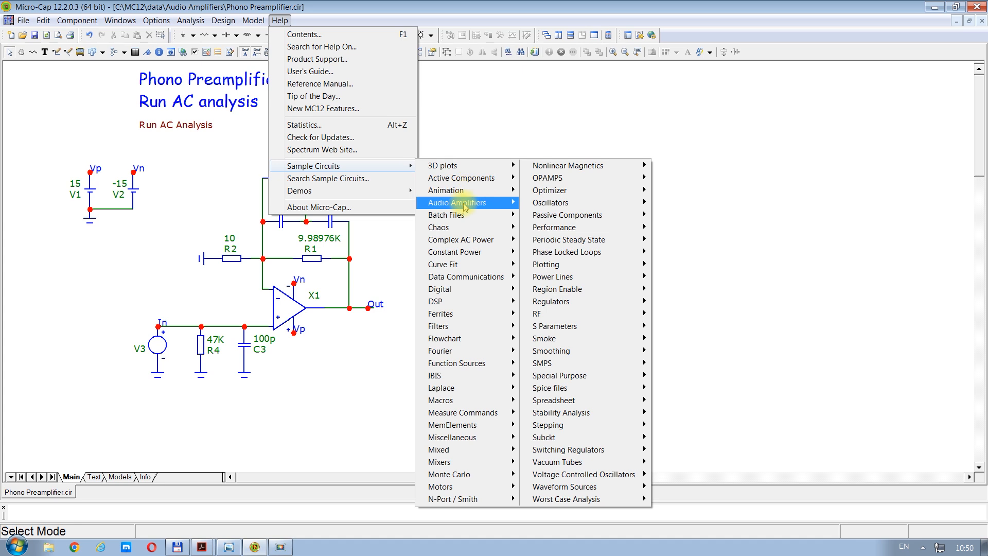
mouse_move(465, 208)
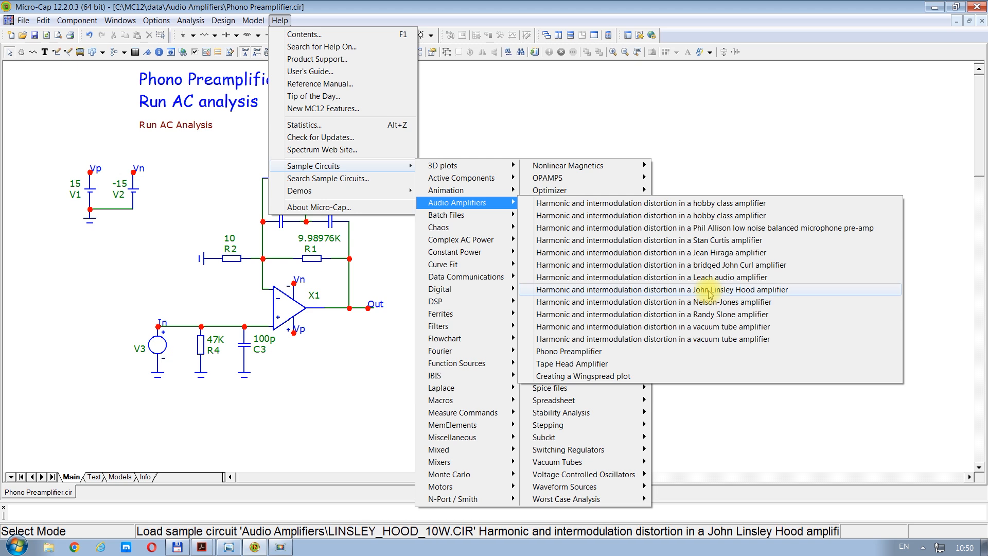
click(659, 291)
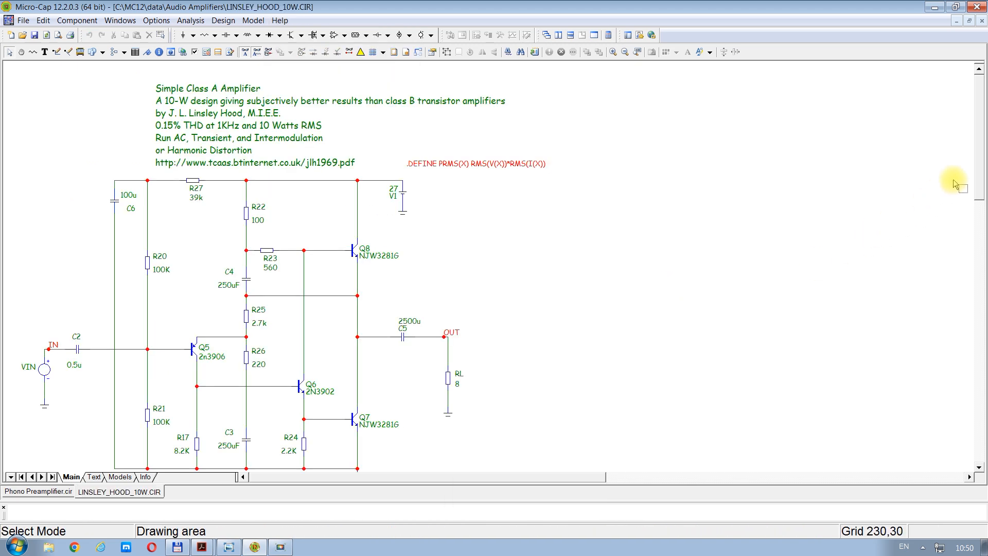
mouse_move(977, 126)
mouse_down()
mouse_move(977, 166)
mouse_move(979, 142)
mouse_up()
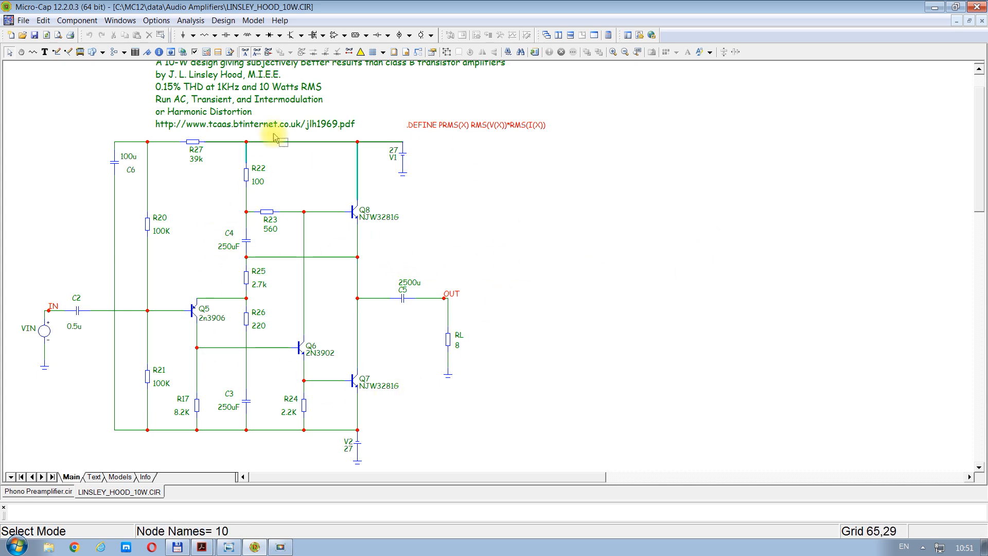
Step: Load the Jean Hiraga amplifier circuit from the Audio Amplifiers samples and view its schematic
click(282, 21)
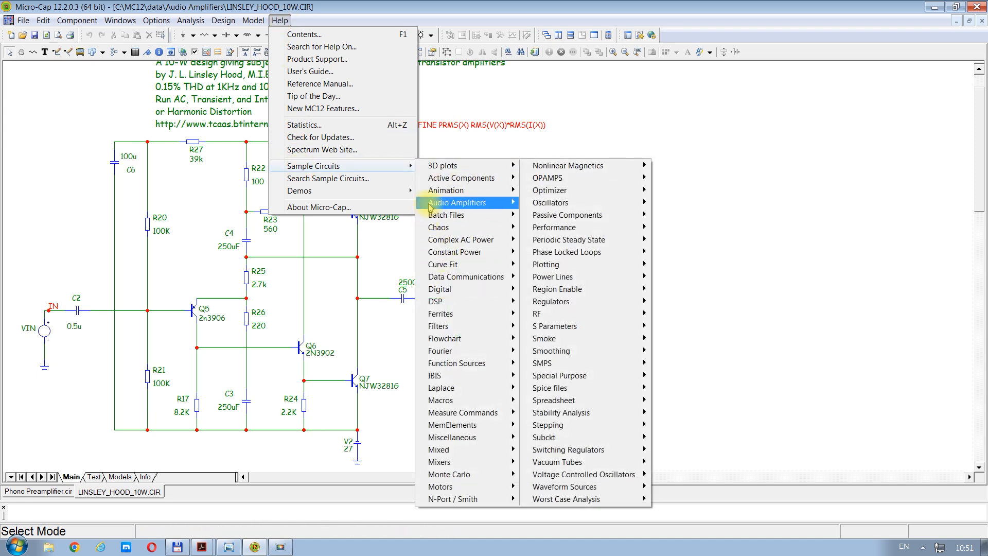
mouse_move(432, 206)
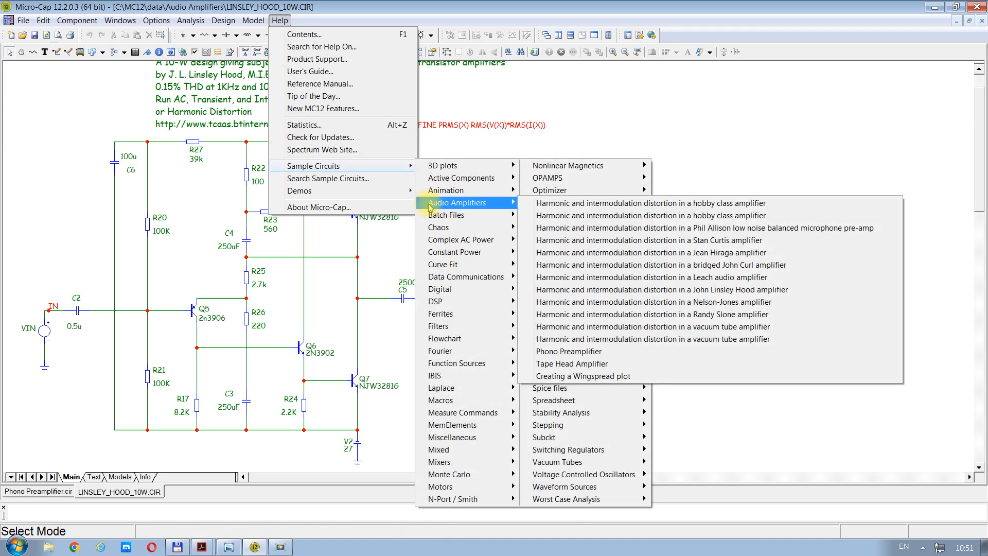
click(603, 256)
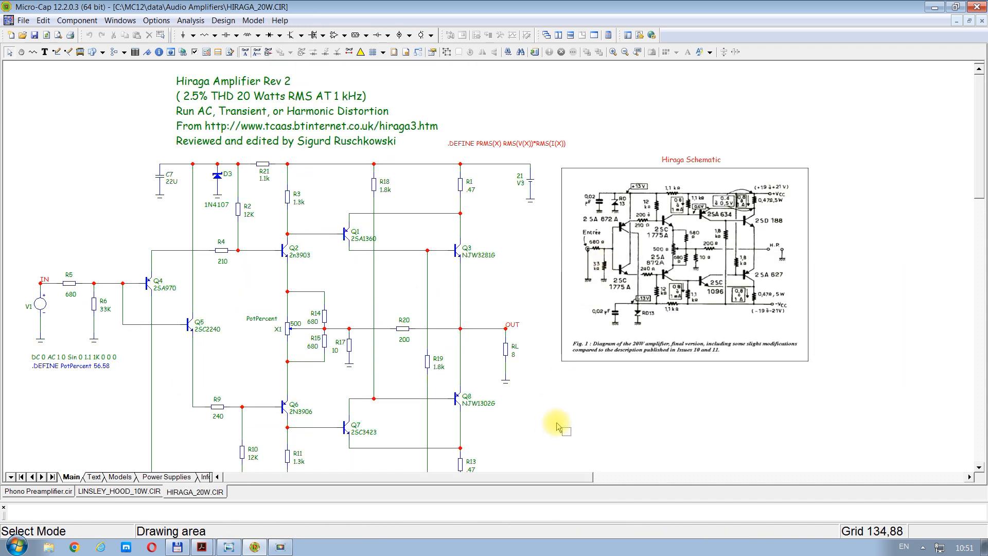
scroll(558, 426, down, 1)
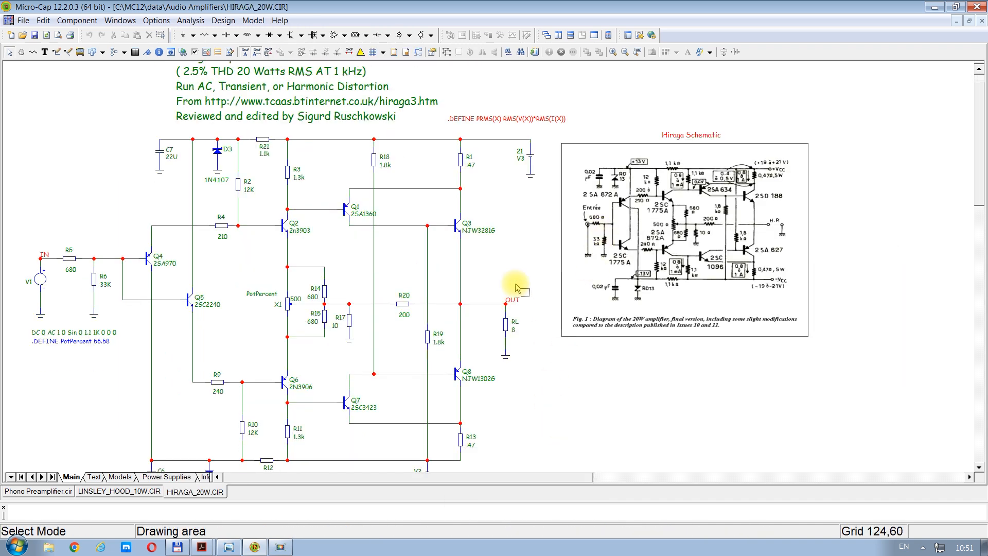
click(279, 22)
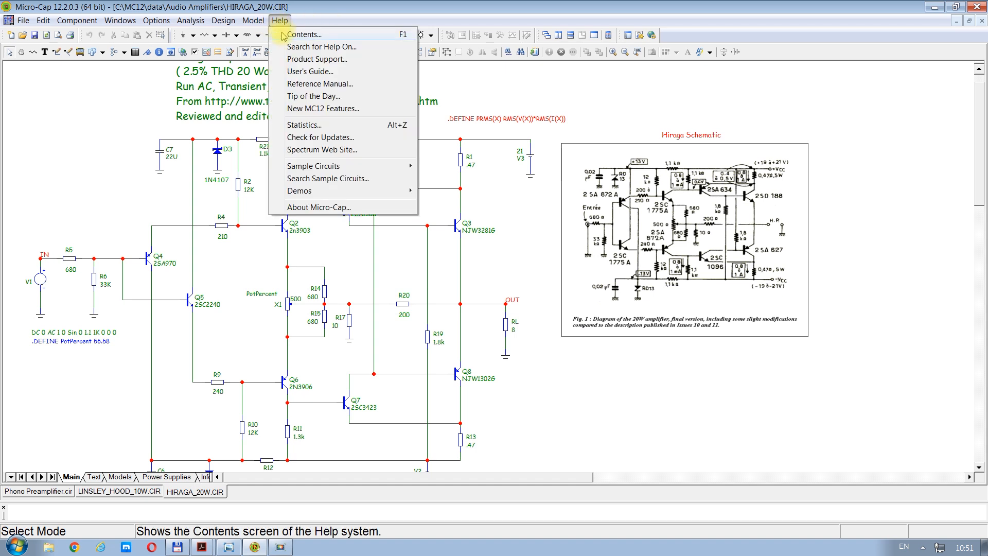
mouse_move(299, 191)
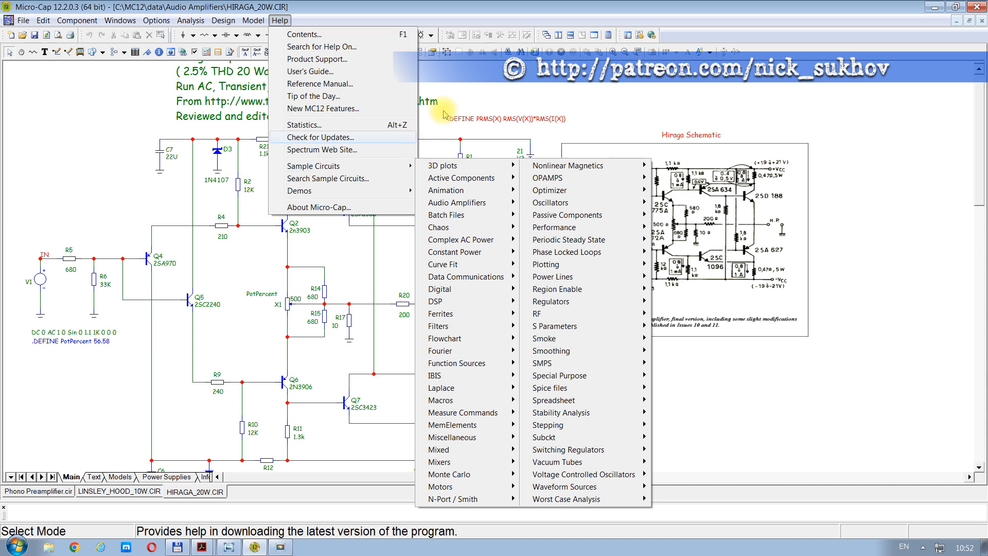
click(463, 87)
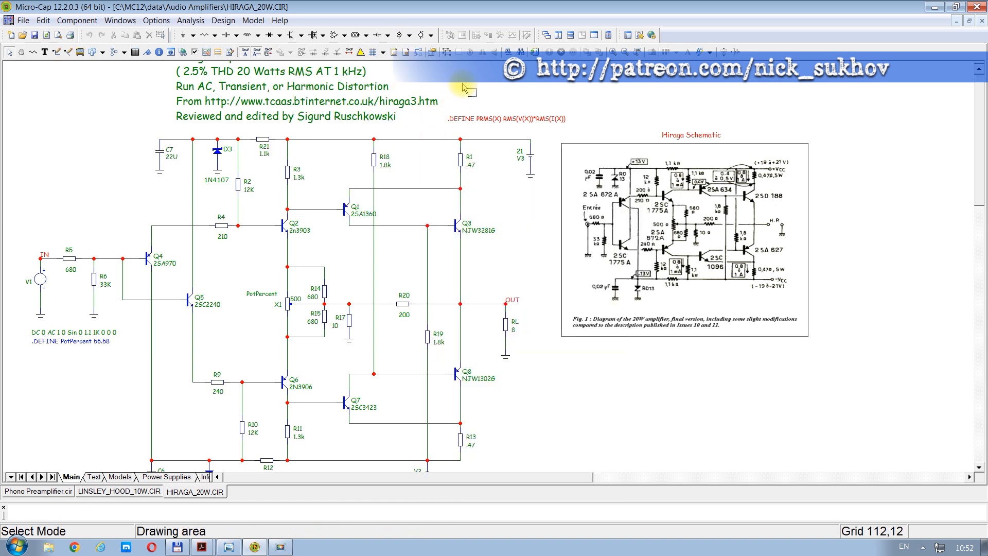